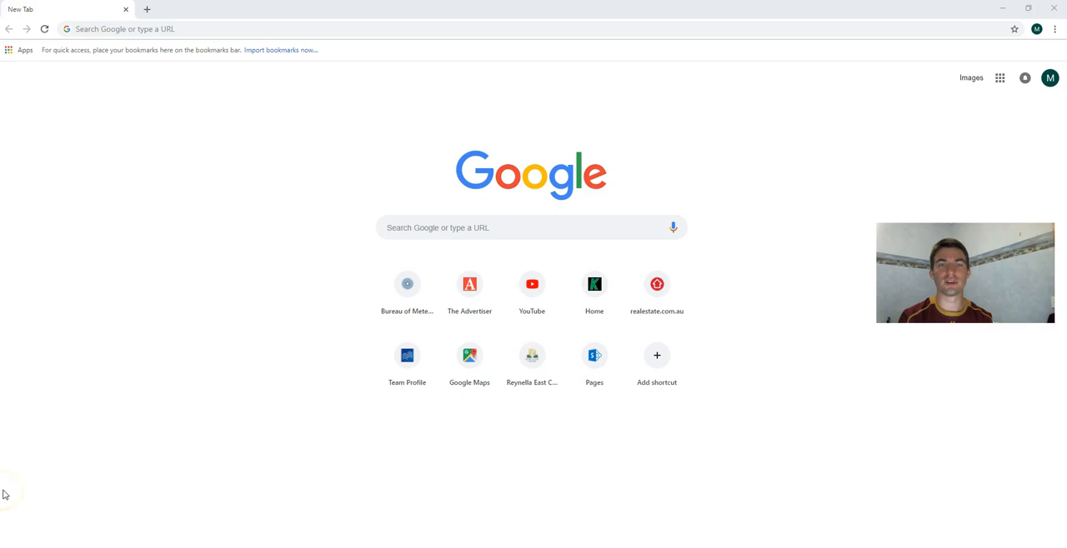
# Open Google Forms from the full list of Google apps.
pyautogui.click(999, 83)
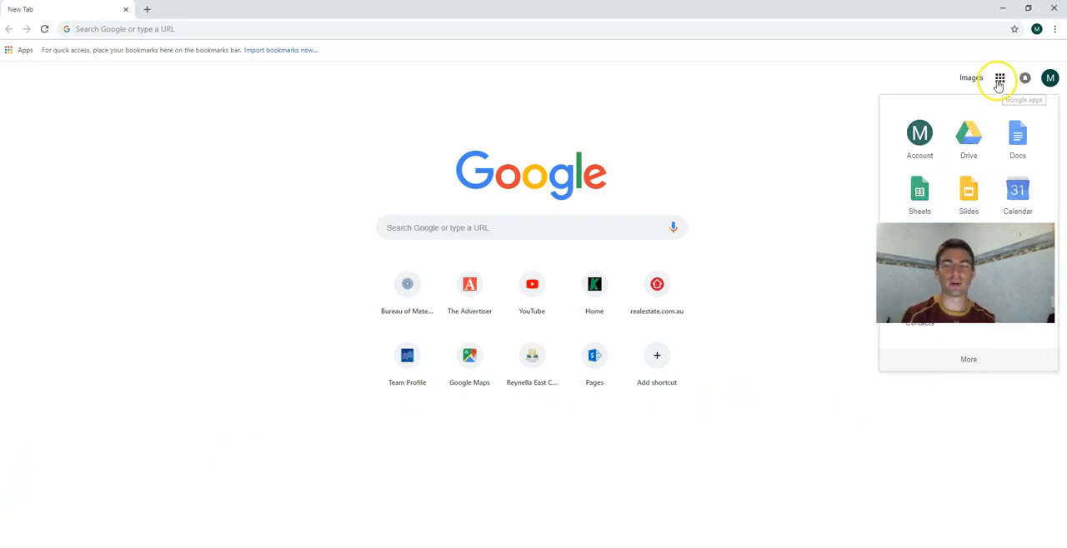
pyautogui.click(967, 363)
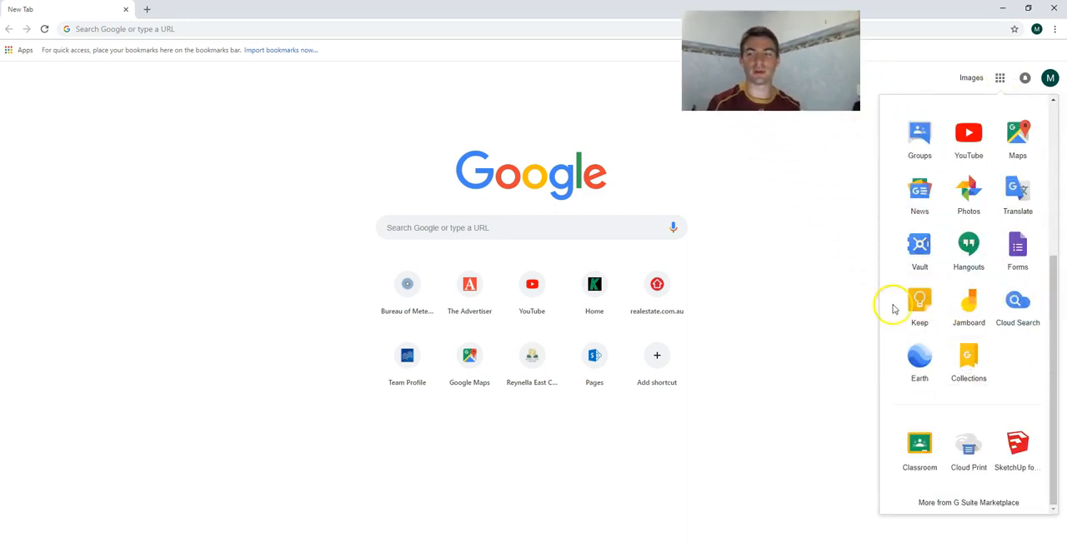
pyautogui.click(1018, 250)
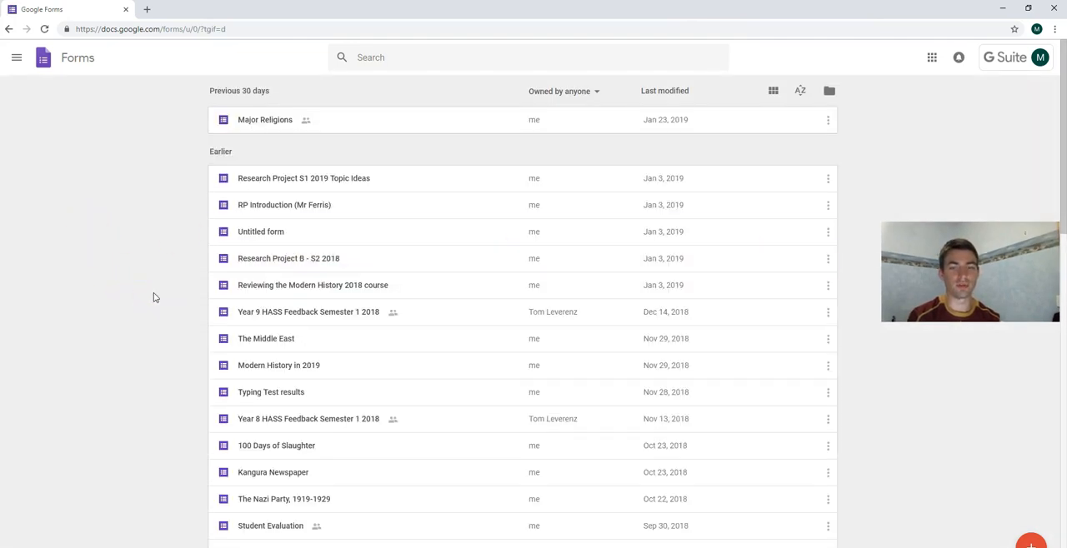
# Create a new form from the Blank Quiz template in the general template gallery.
pyautogui.moveTo(1033, 544)
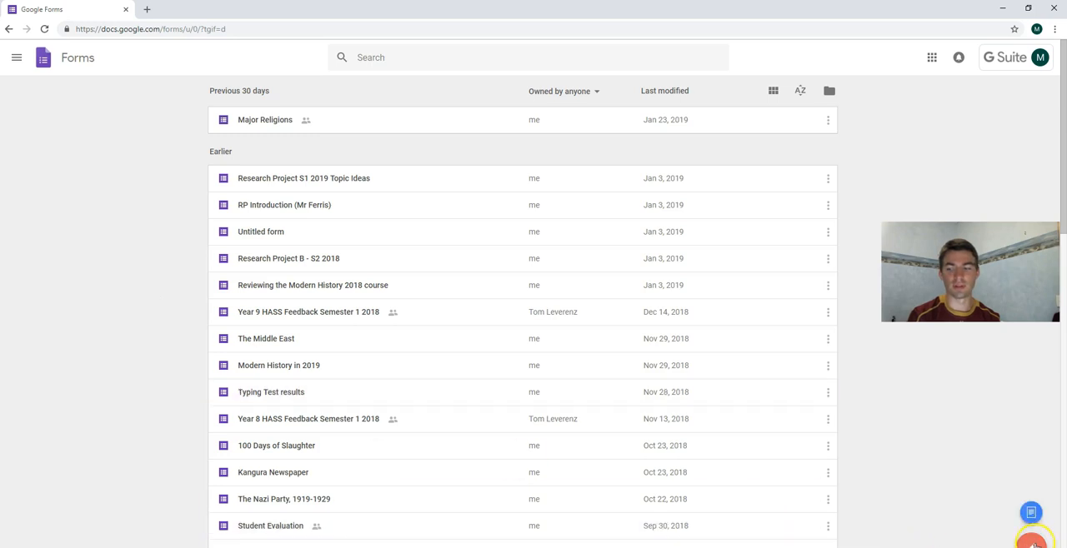
pyautogui.click(1031, 514)
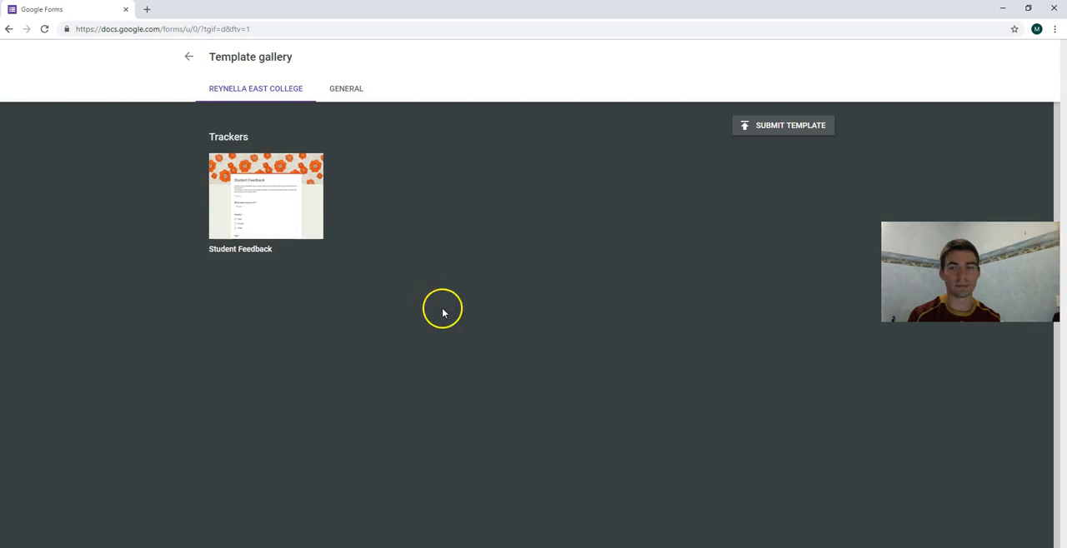
pyautogui.click(340, 94)
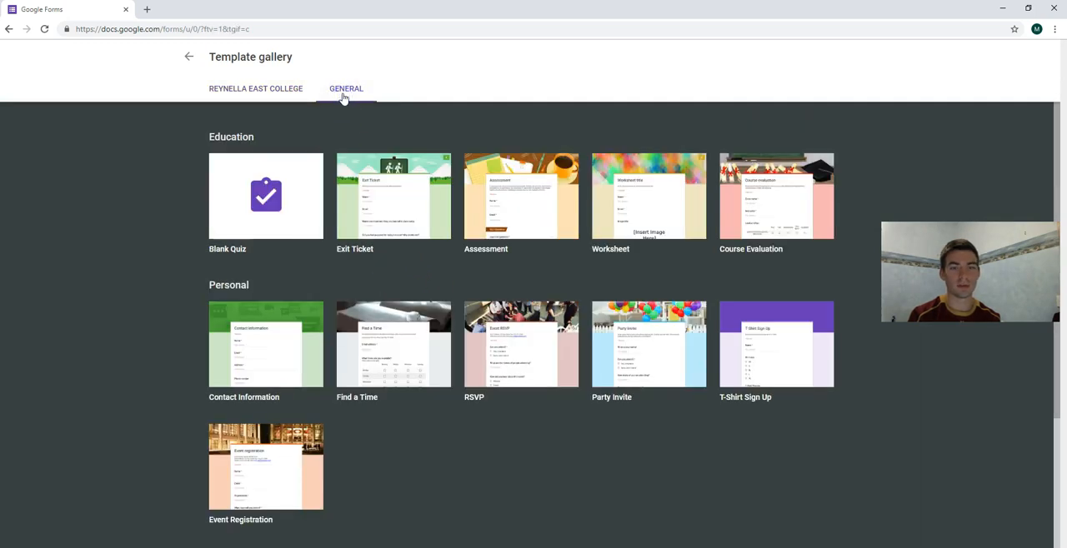
pyautogui.click(277, 203)
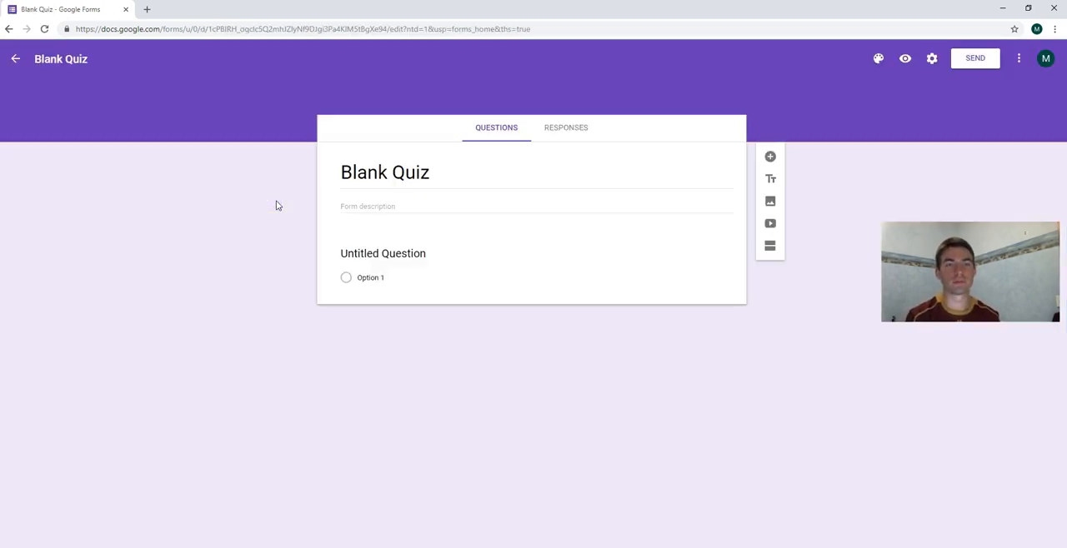
# Replace the form's title with "Research Project - Cats and Dogs".
pyautogui.click(289, 201)
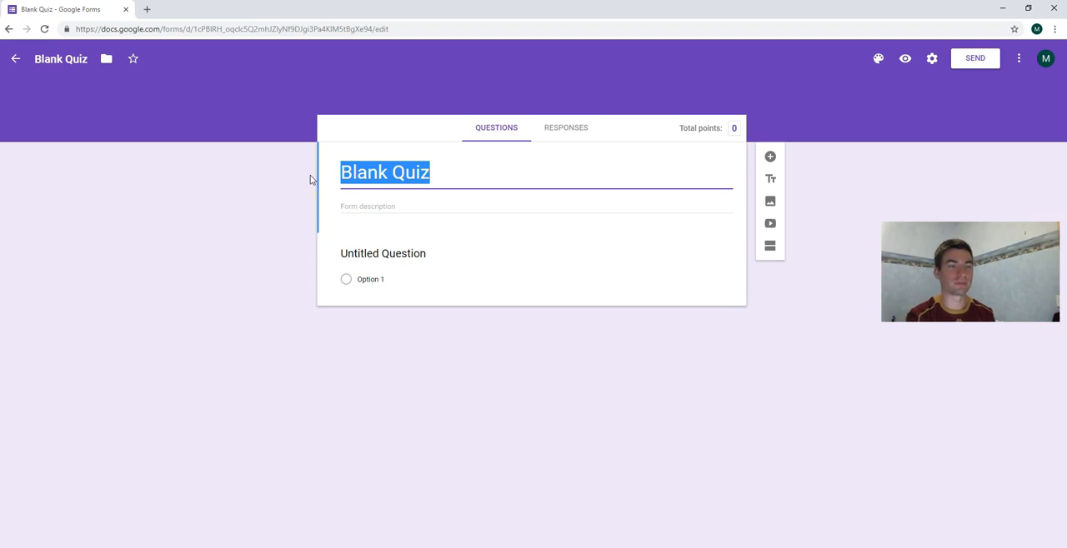
pyautogui.write('Research Project -')
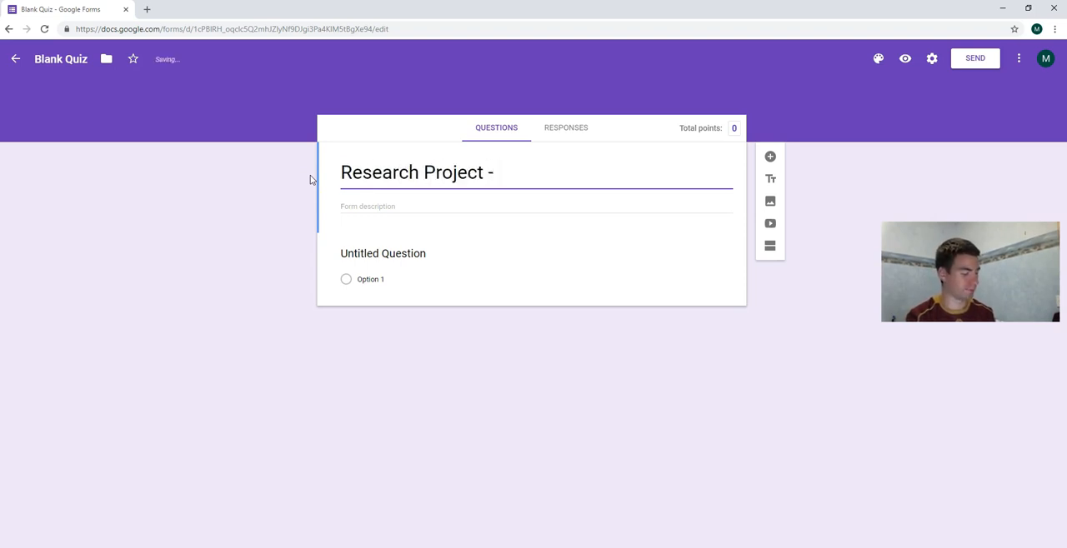
pyautogui.write(' Cats and Dogs')
# Enter the form description "This survey will help me to complete my Research Project. Your answers will be kept confidential at all times.".
pyautogui.click(360, 208)
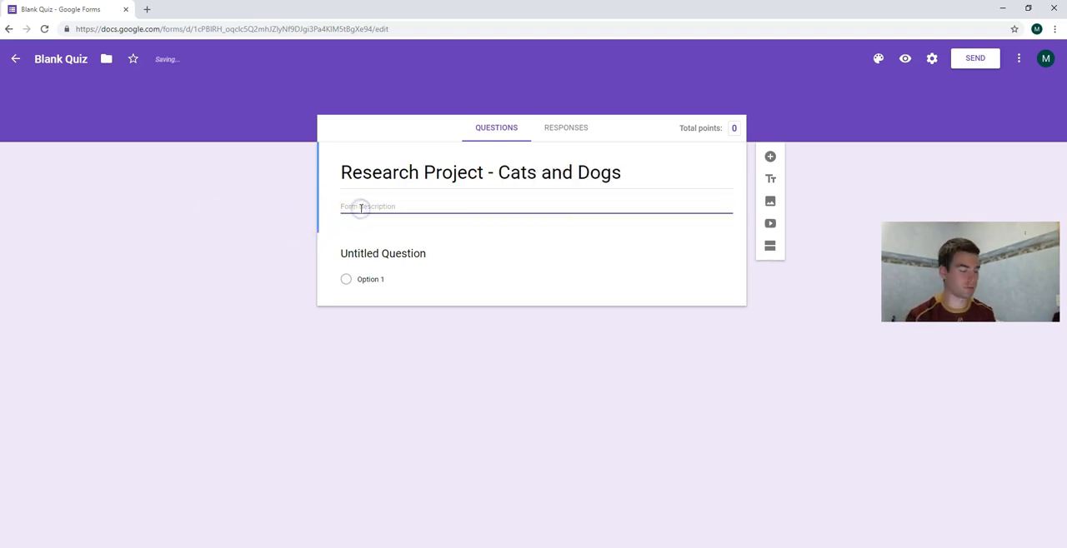
pyautogui.write('This st')
pyautogui.write('vey will help me to complete my Research Project. Your answers will be kept confidential')
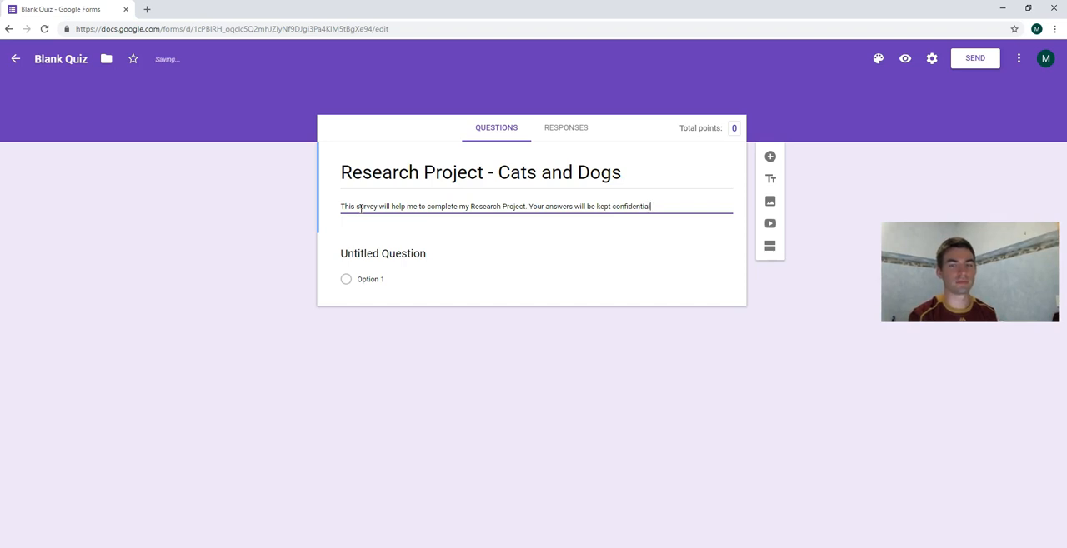
pyautogui.write(' at all times .')
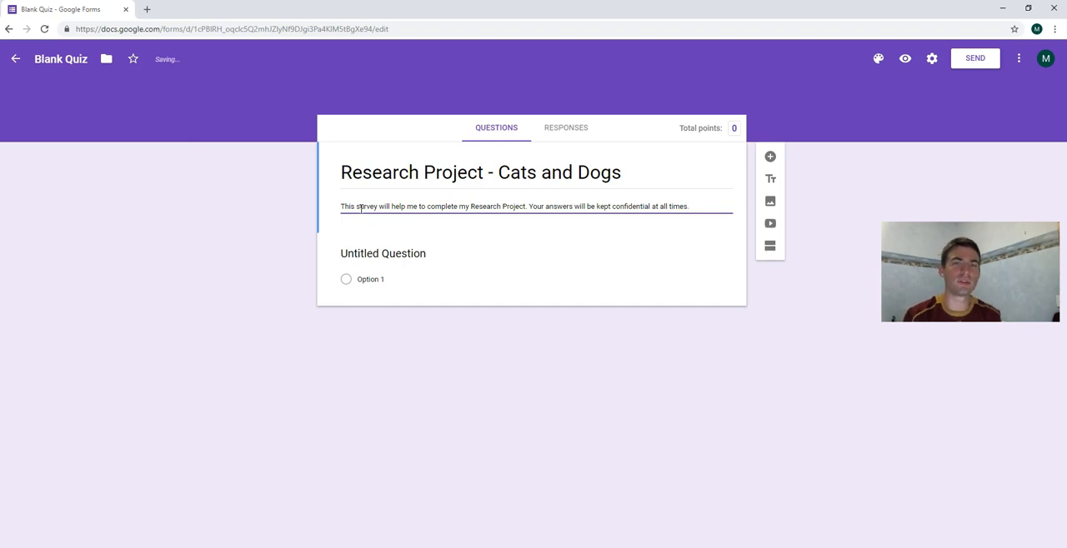
# Keep the first question as multiple choice and set its text to "Do you prefer dogs or cats?".
pyautogui.click(388, 254)
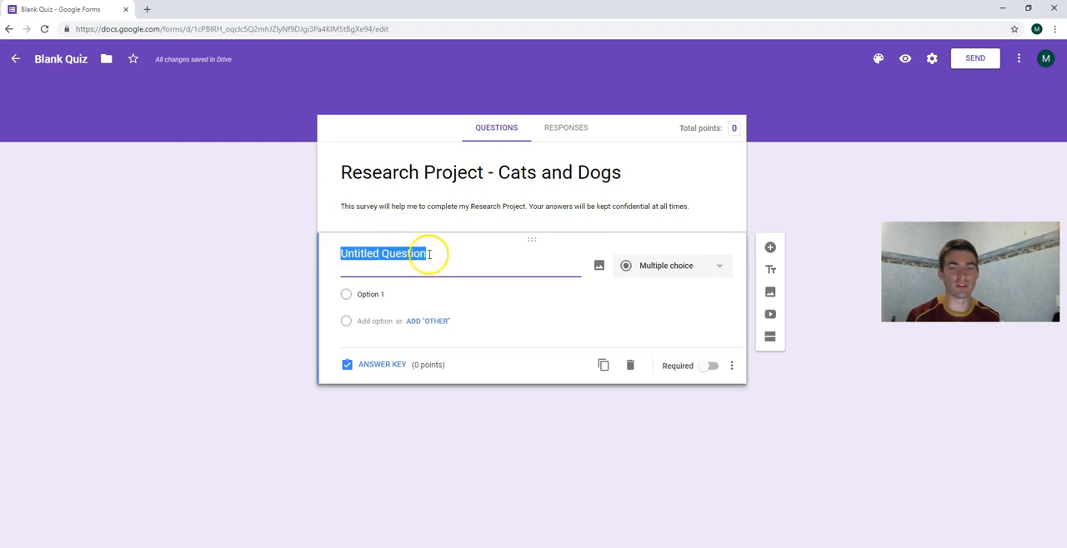
pyautogui.click(722, 271)
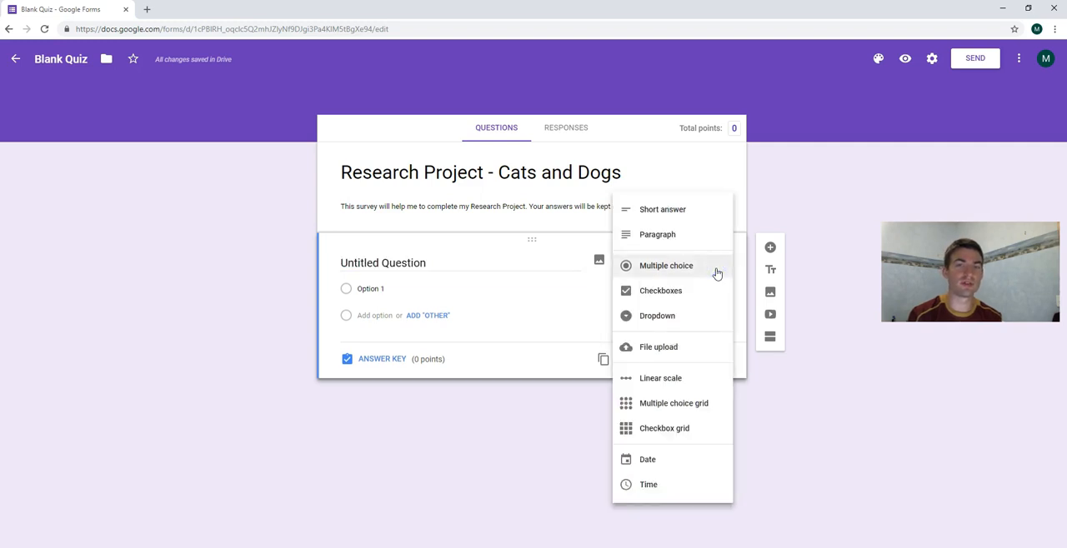
pyautogui.click(690, 269)
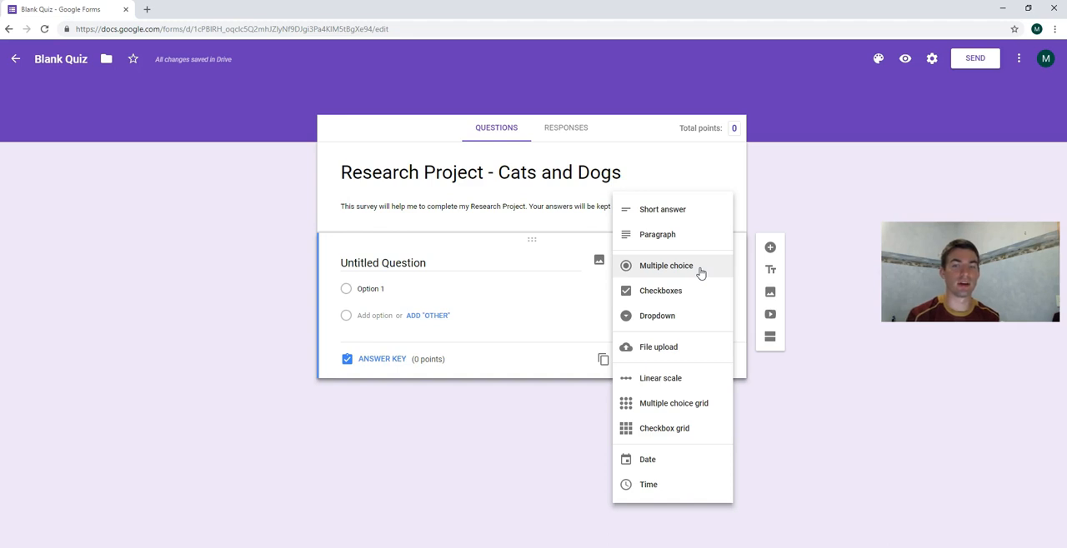
pyautogui.click(700, 273)
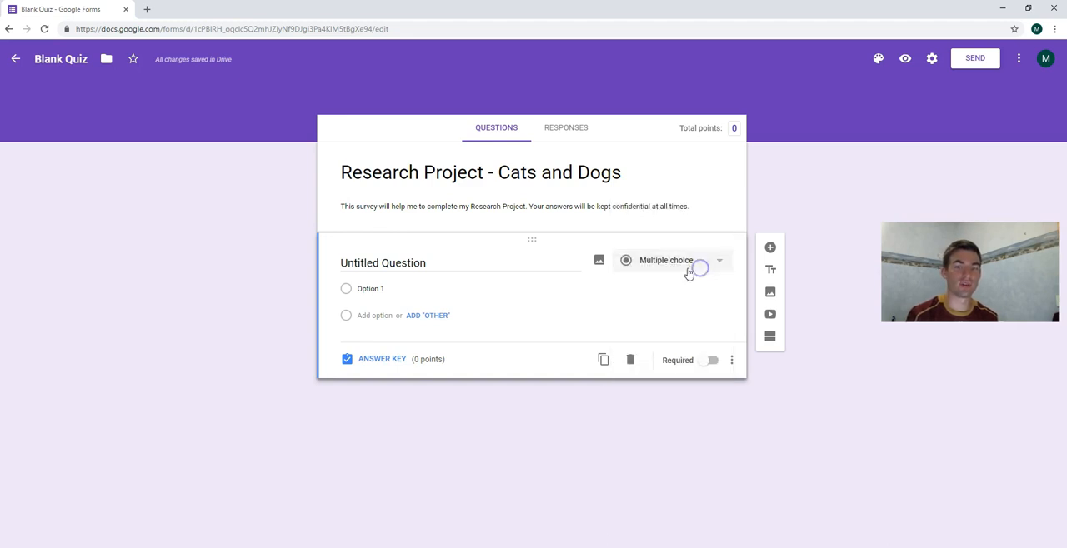
pyautogui.tripleClick(428, 261)
pyautogui.write('Do y')
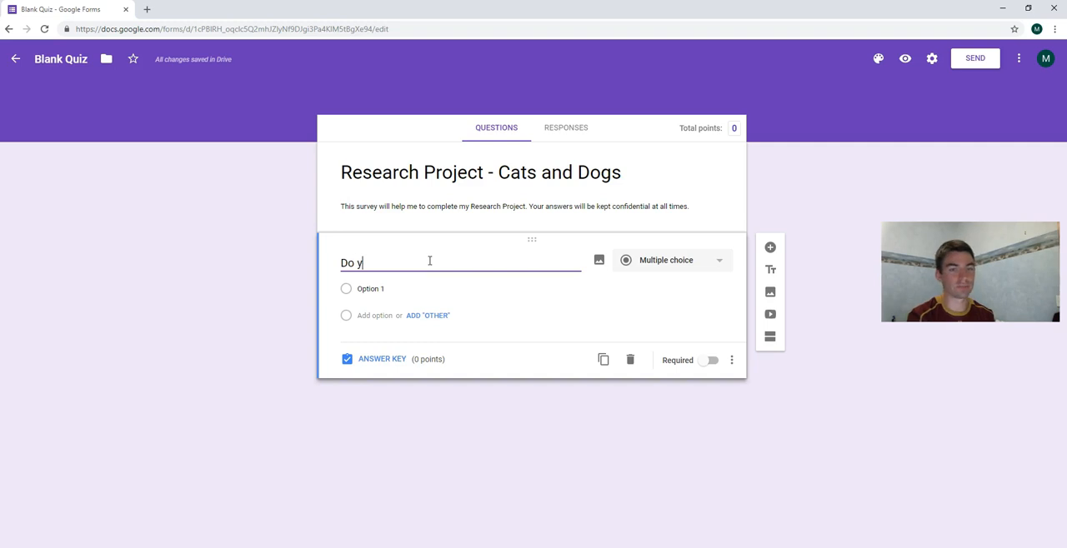
pyautogui.write('ou prefer dogs or cats?')
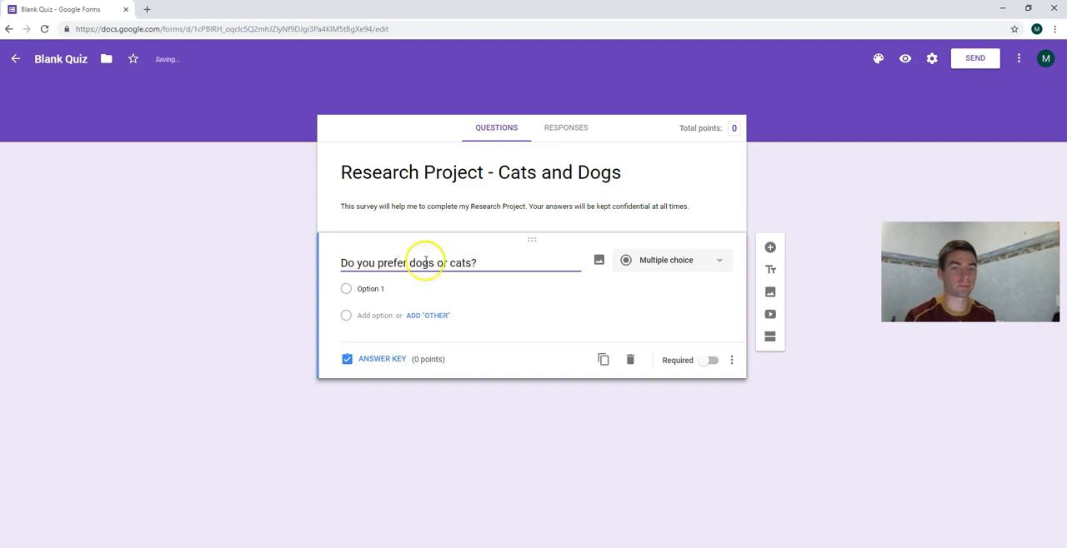
# Give the dogs-or-cats question the answer options "Dogs" and "Cats", removing the surplus third option.
pyautogui.click(383, 289)
pyautogui.write('Dogs')
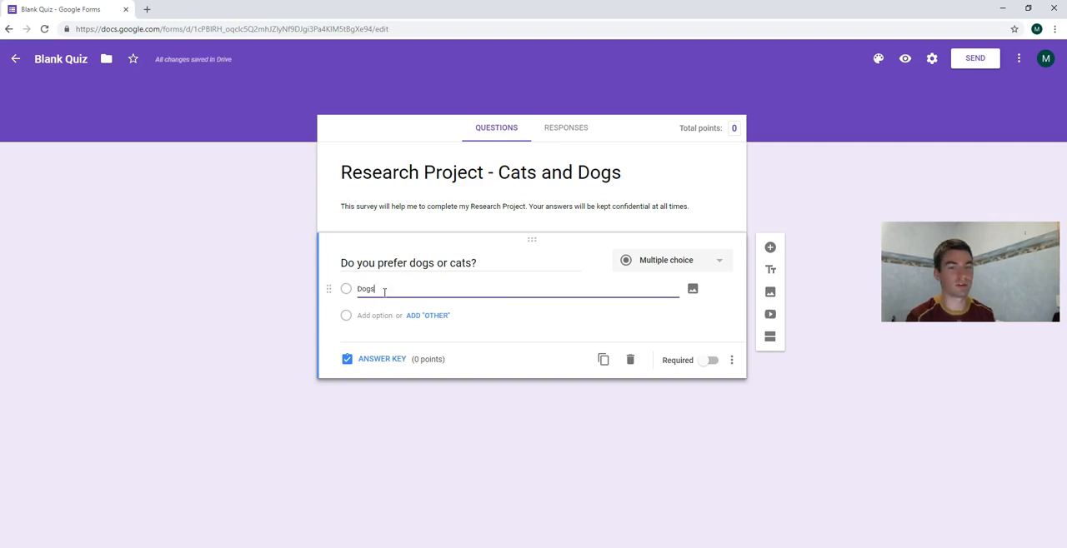
pyautogui.press('Return')
pyautogui.write('Cats')
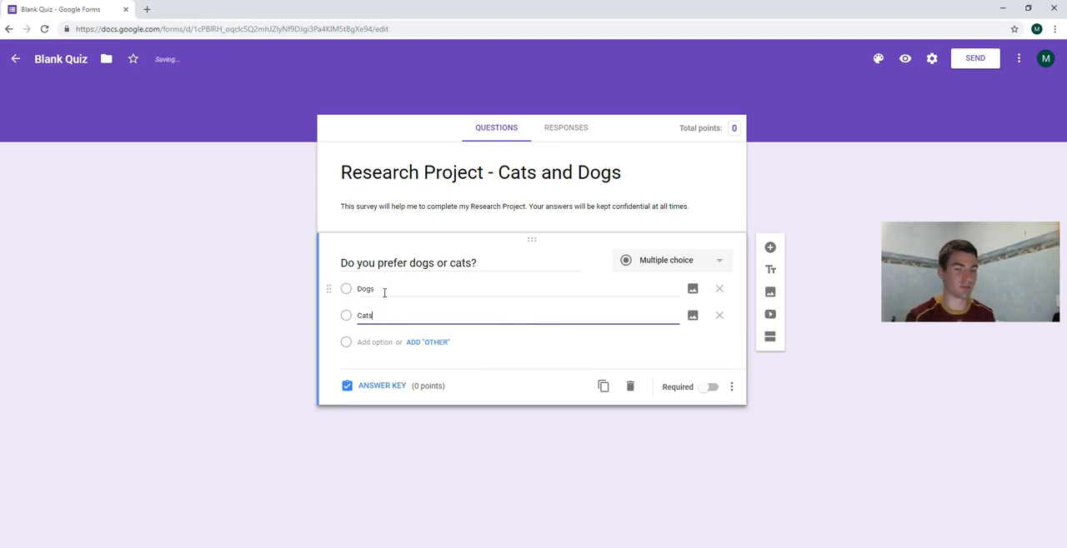
pyautogui.press('Return')
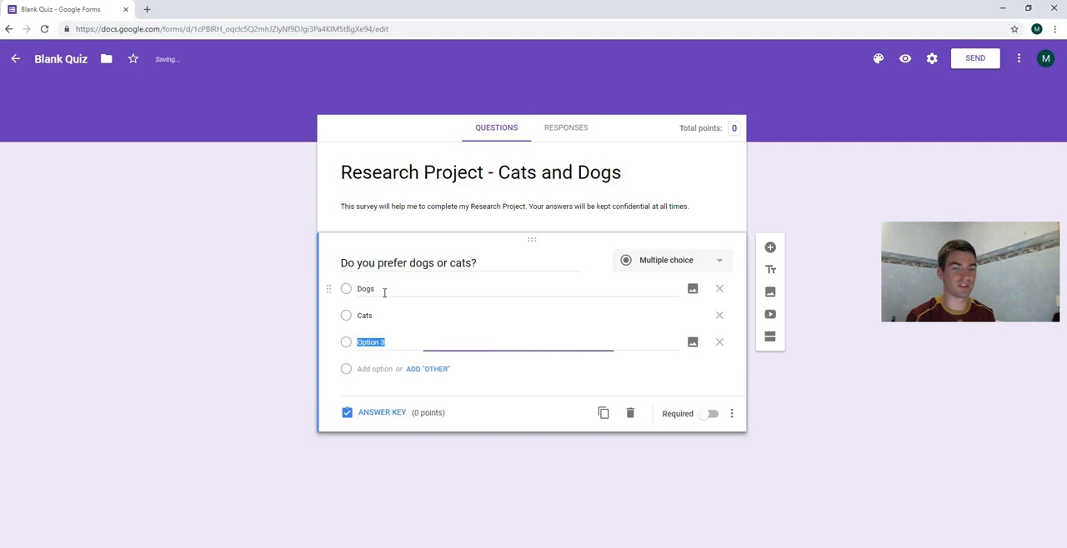
pyautogui.click(719, 341)
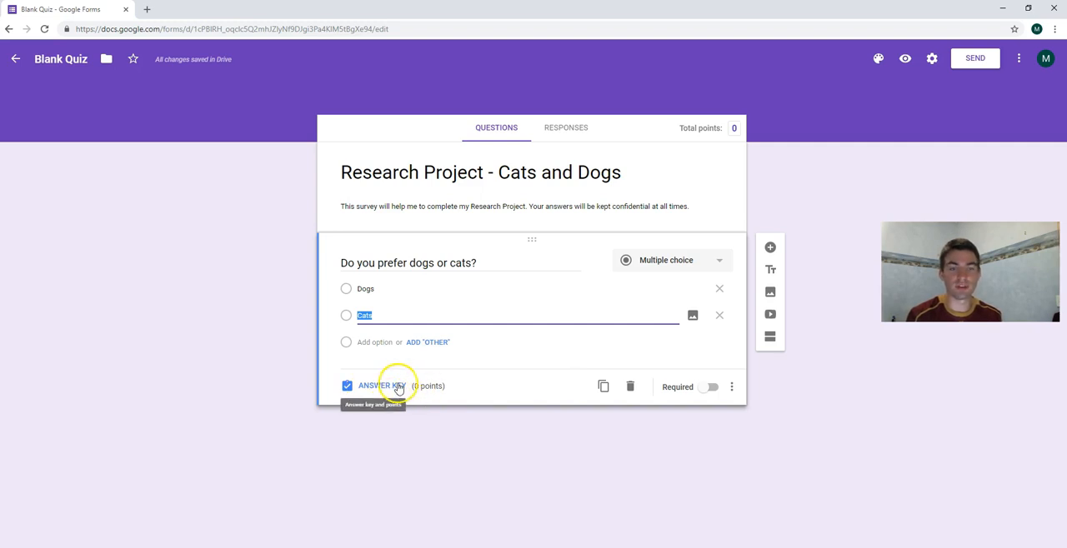
# Turn off "Make this a quiz" in the form's settings and save the change.
pyautogui.click(932, 58)
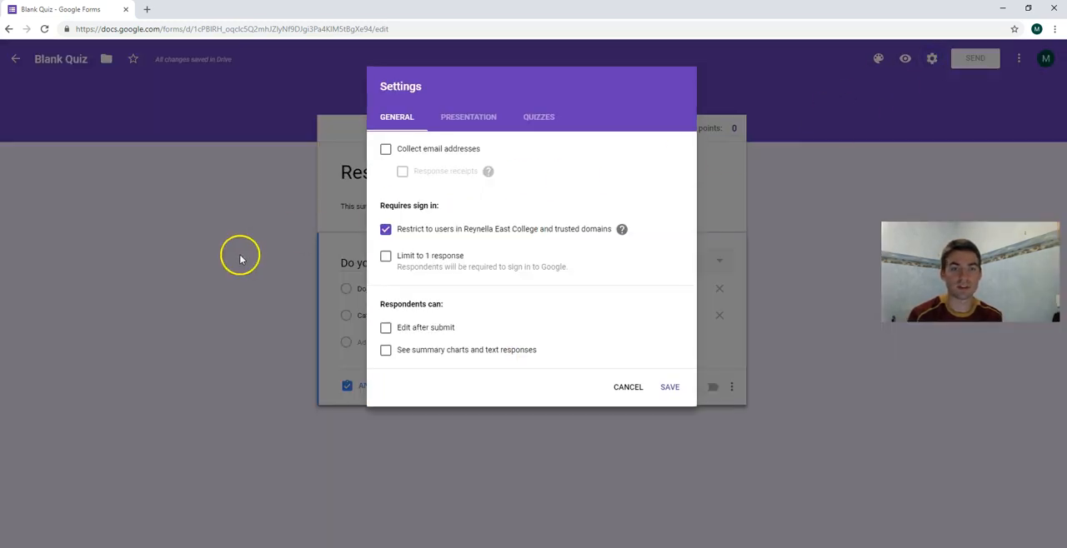
pyautogui.click(534, 118)
pyautogui.click(391, 152)
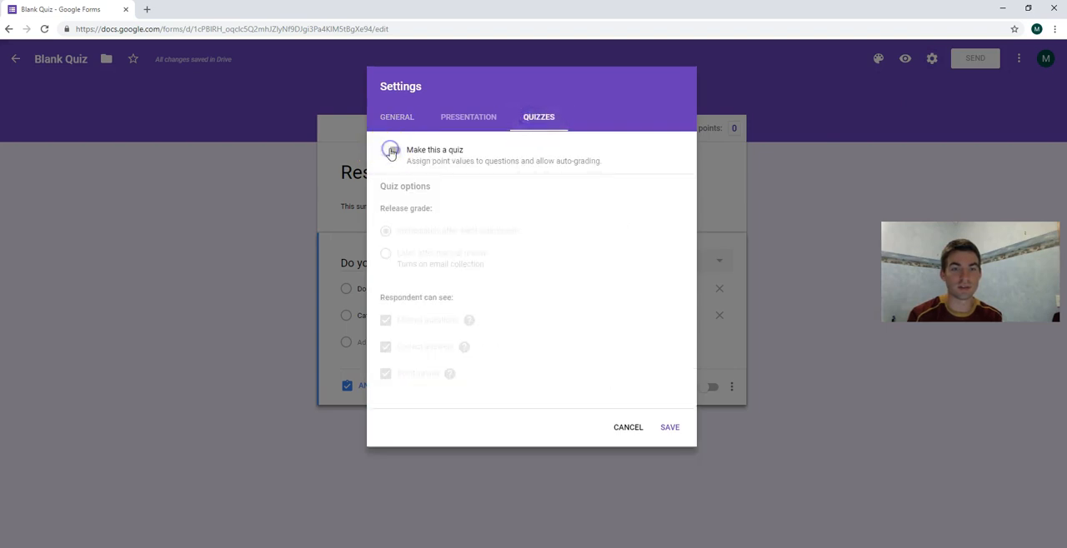
pyautogui.click(669, 427)
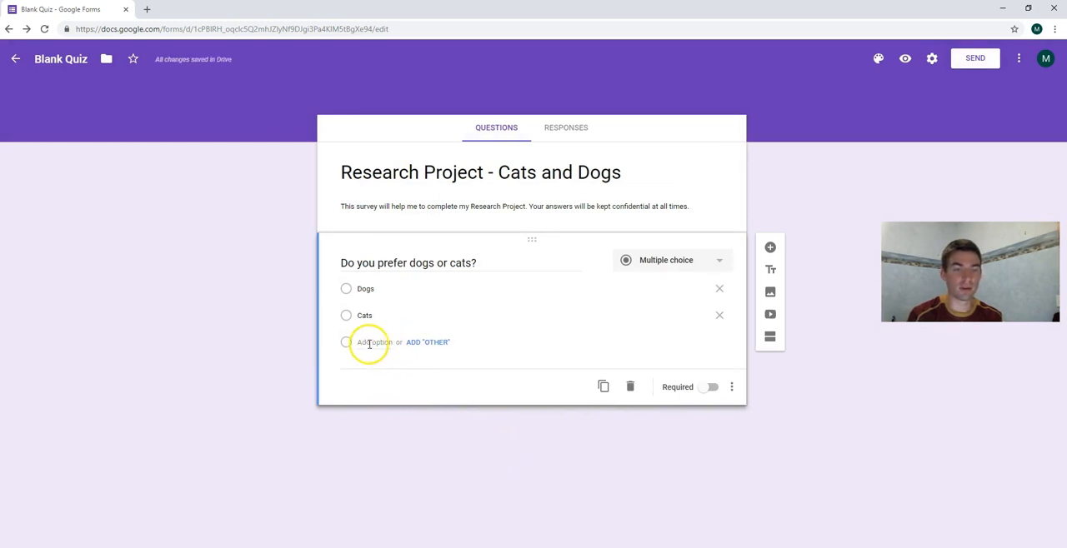
# Add an "Other" option to the dogs-or-cats question and remove it again, and make the question required.
pyautogui.click(441, 343)
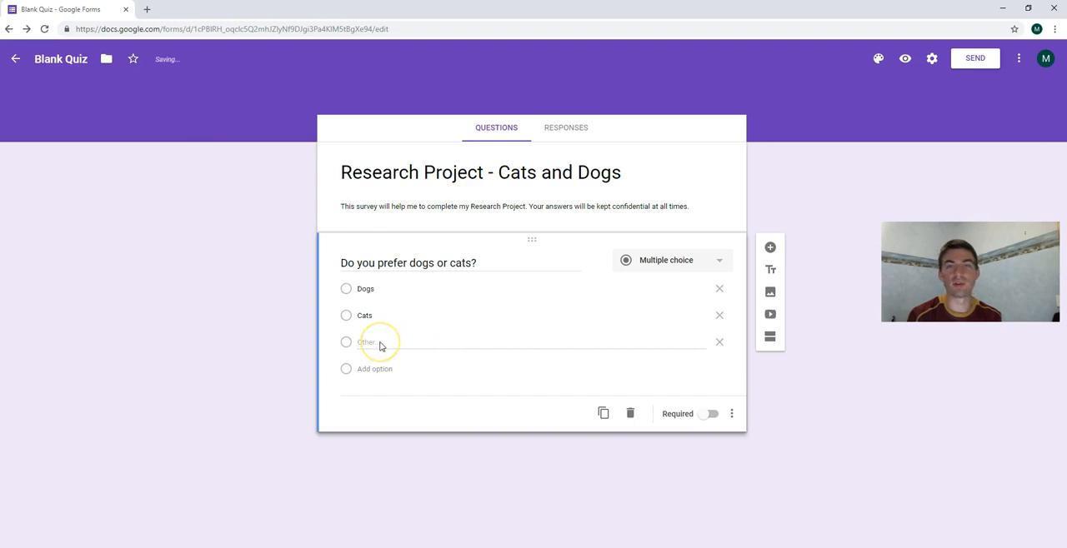
pyautogui.click(719, 346)
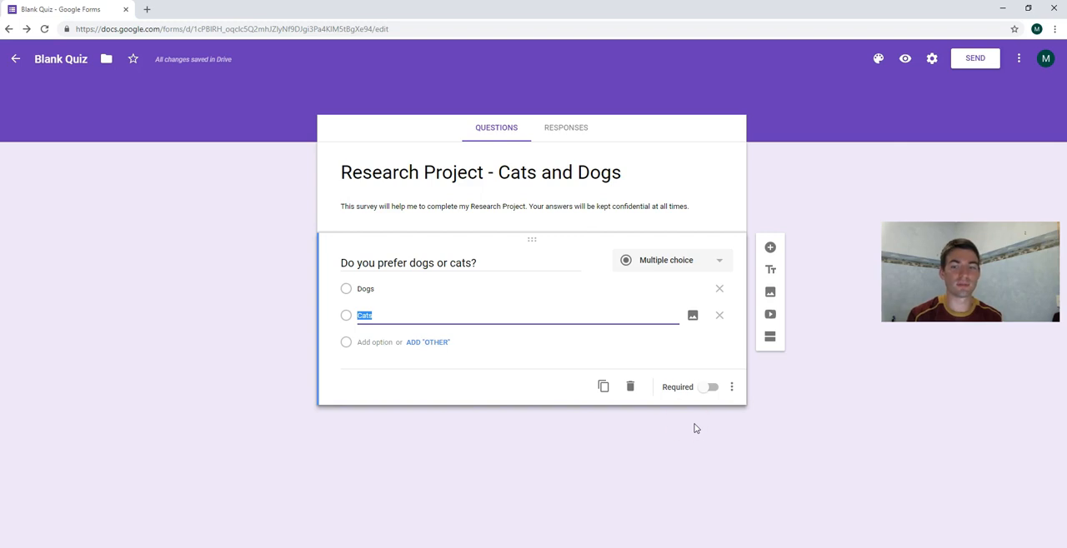
pyautogui.click(710, 387)
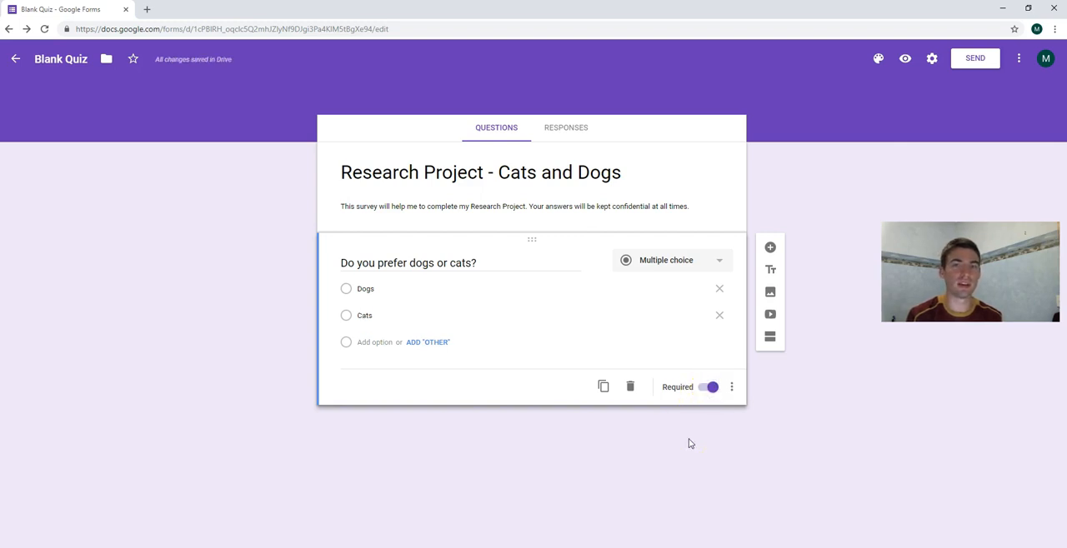
pyautogui.click(684, 448)
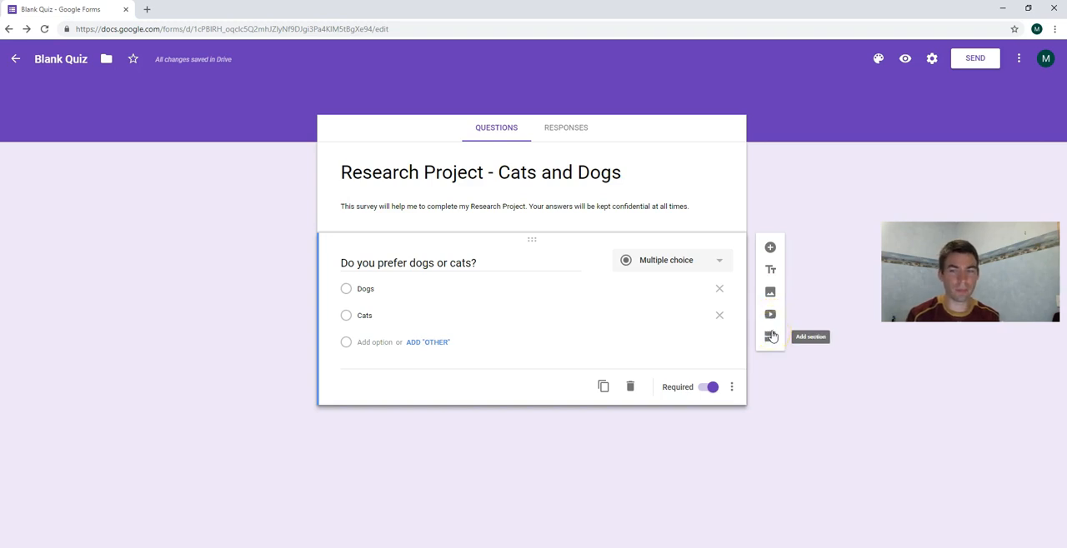
# Add a second multiple-choice question "Do you think that dogs are dangerous?" with all suggested options: Yes, No and Maybe.
pyautogui.click(770, 247)
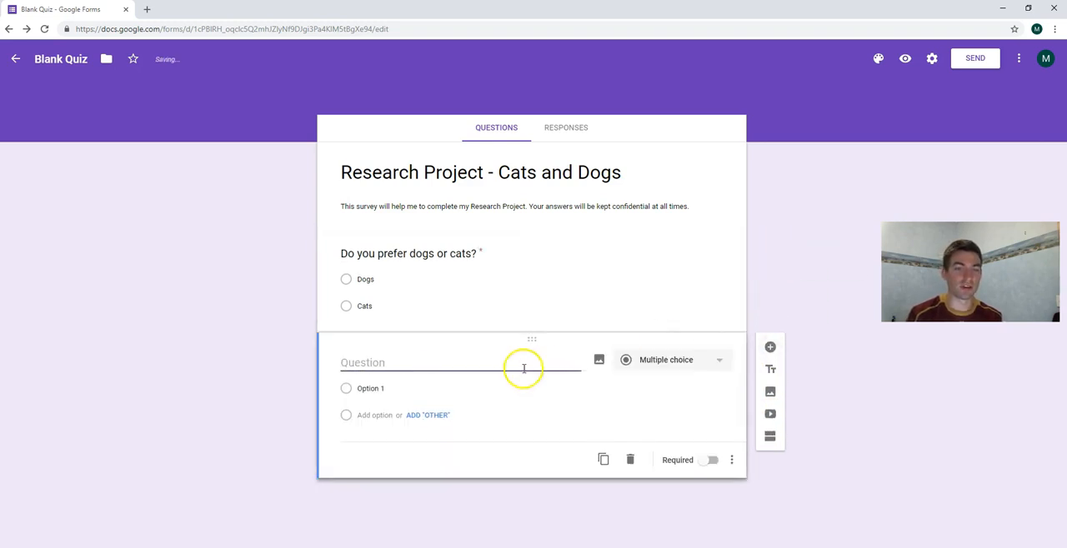
pyautogui.click(510, 364)
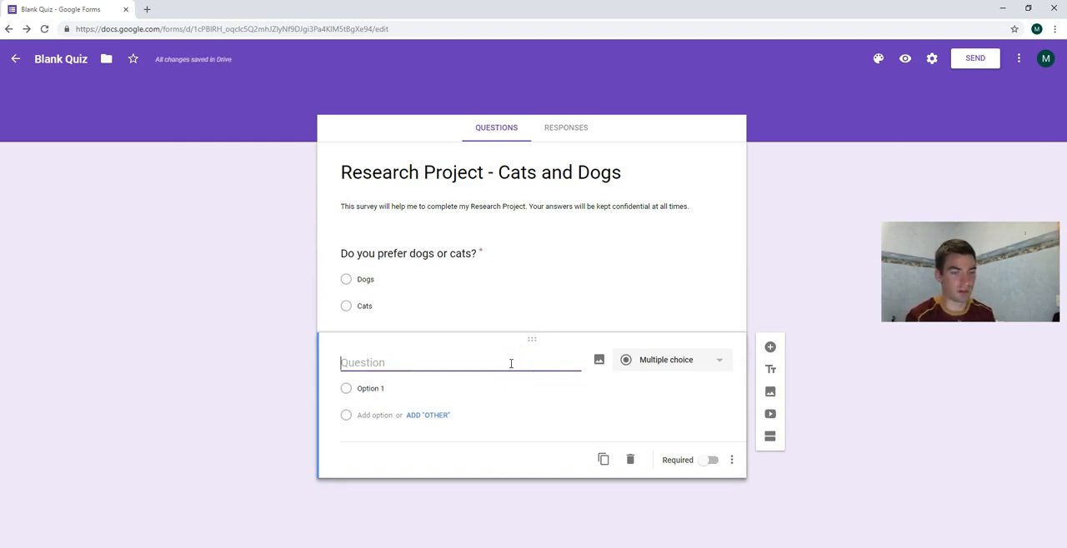
pyautogui.write('Do')
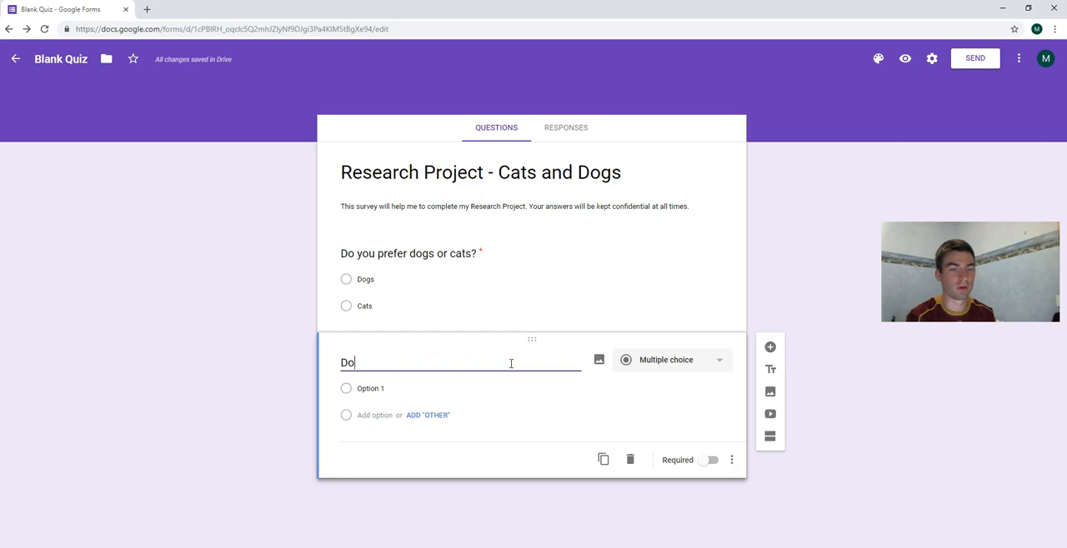
pyautogui.write(' you think that dogs ar')
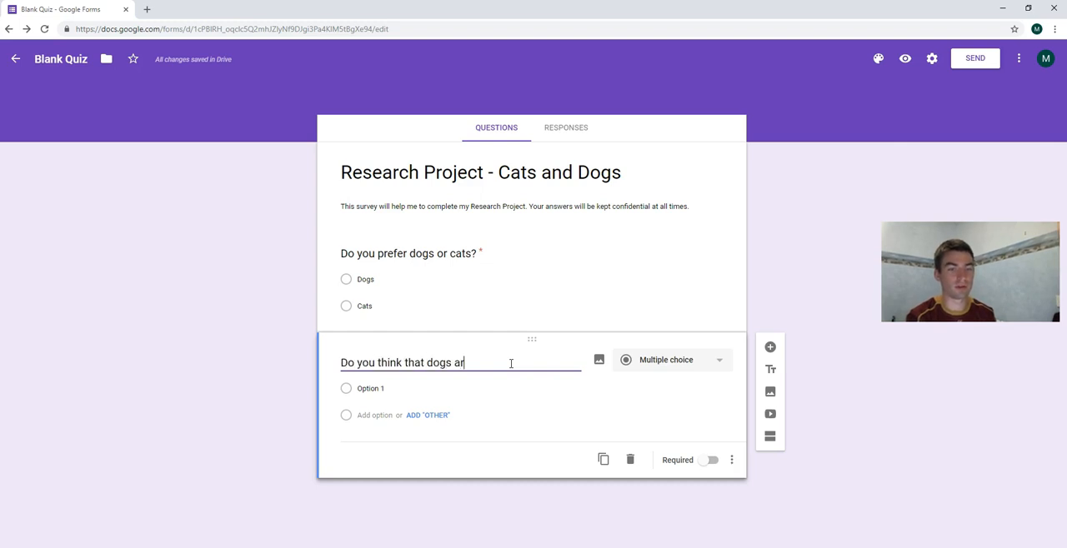
pyautogui.write('e dangerous?')
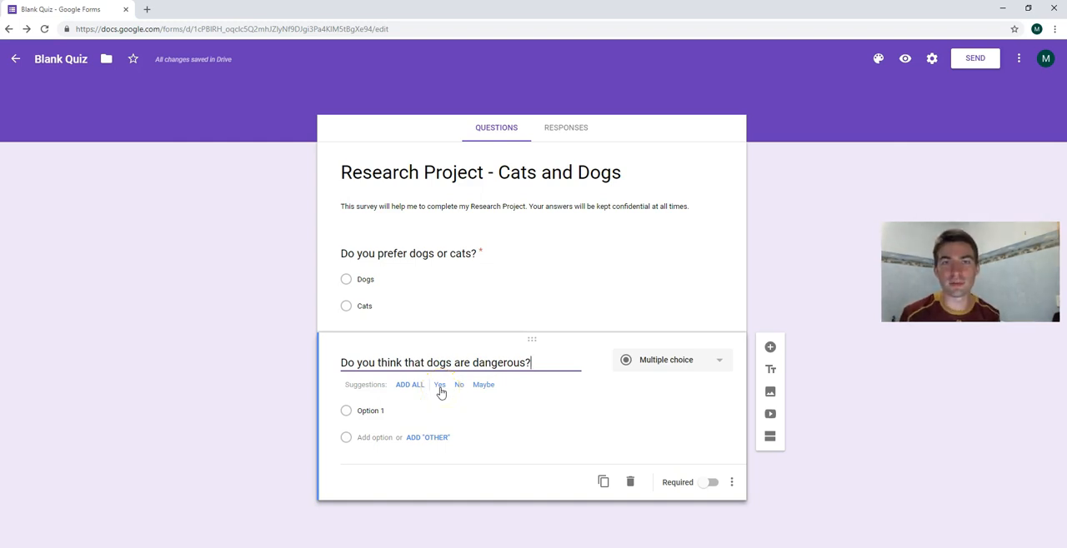
pyautogui.click(408, 386)
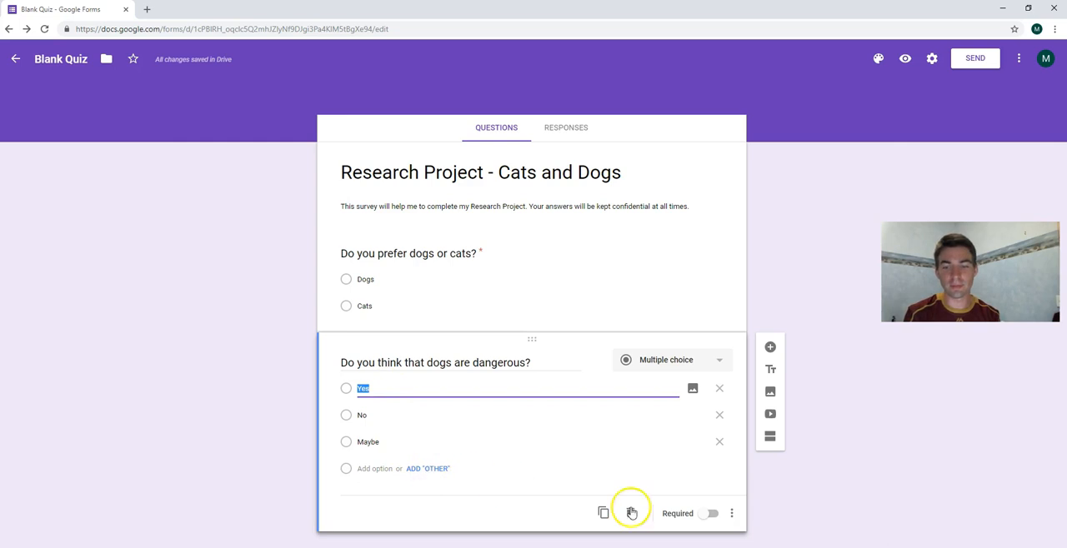
# Make the question "Do you think that dogs are dangerous?" required and add a new section after it.
pyautogui.click(711, 515)
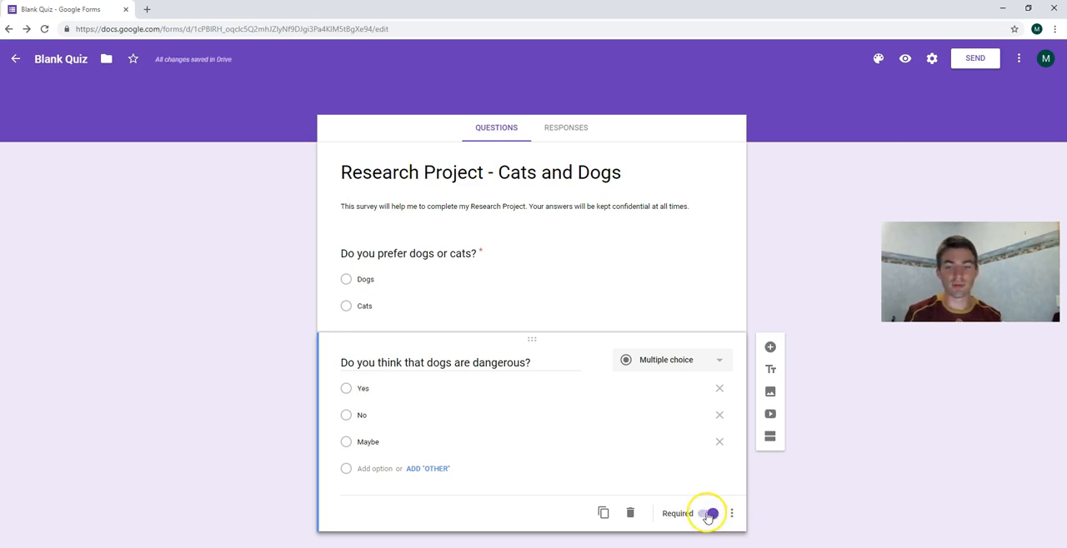
pyautogui.click(771, 440)
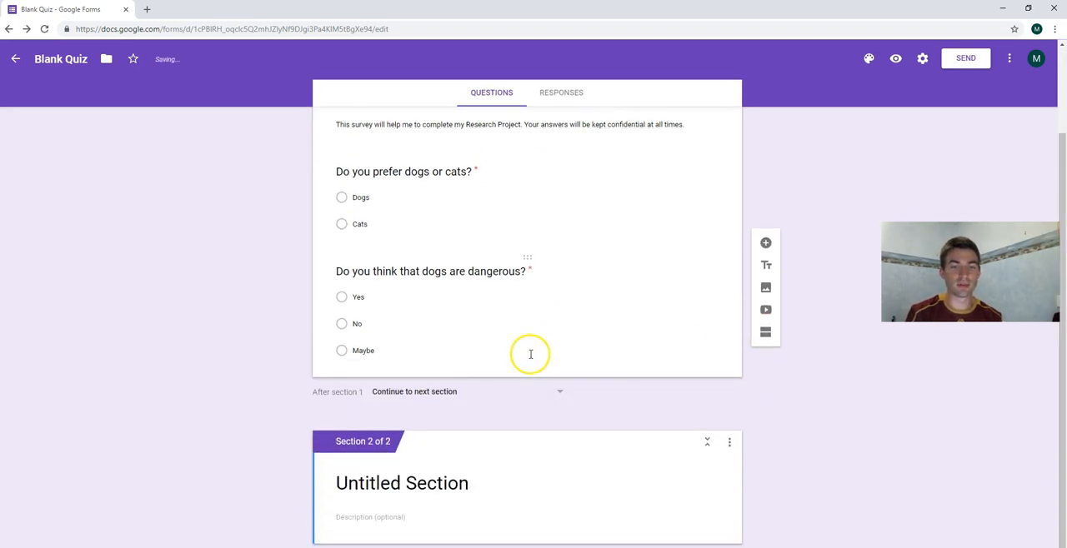
# Set the form to go to section 2 (Untitled Section) after section 1.
pyautogui.click(392, 394)
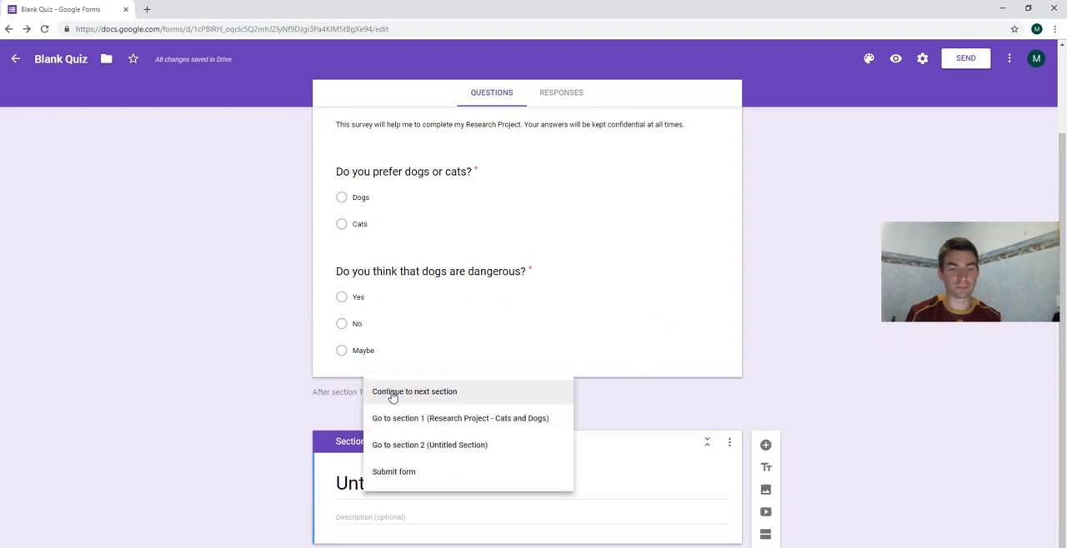
pyautogui.click(400, 448)
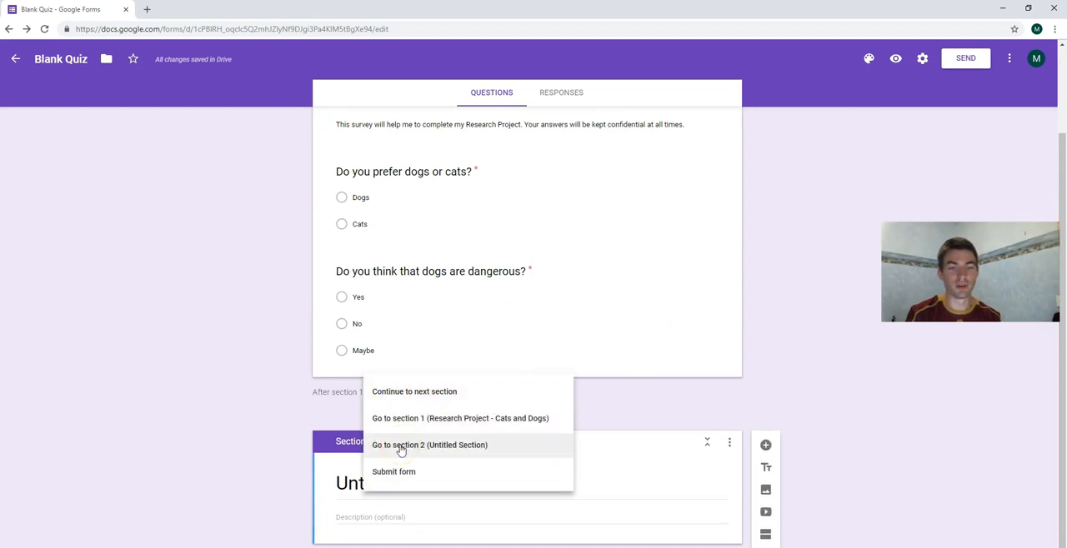
pyautogui.click(400, 447)
# Enable "Go to section based on answer" for the question "Do you think that dogs are dangerous?".
pyautogui.click(570, 310)
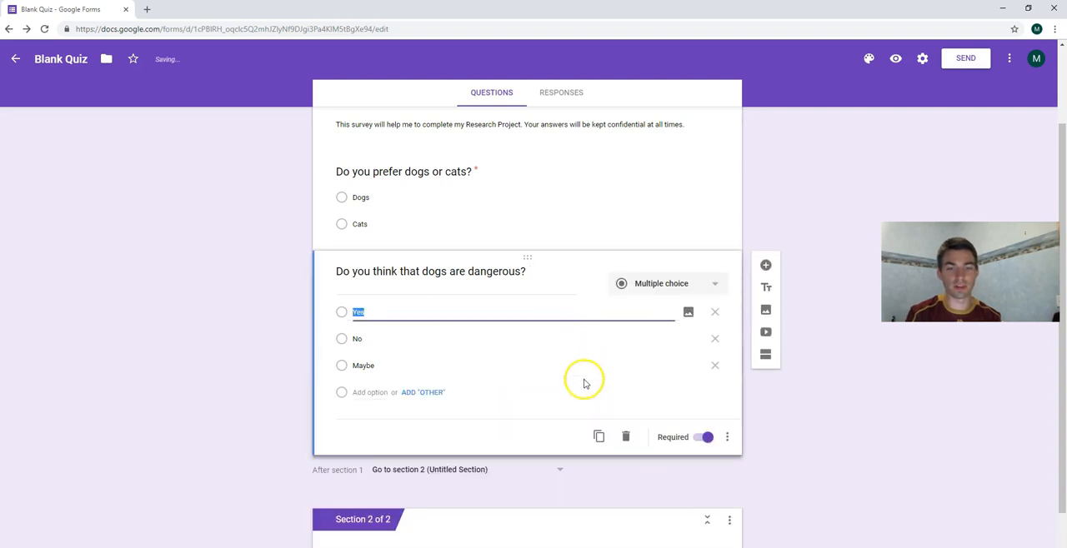
pyautogui.click(727, 437)
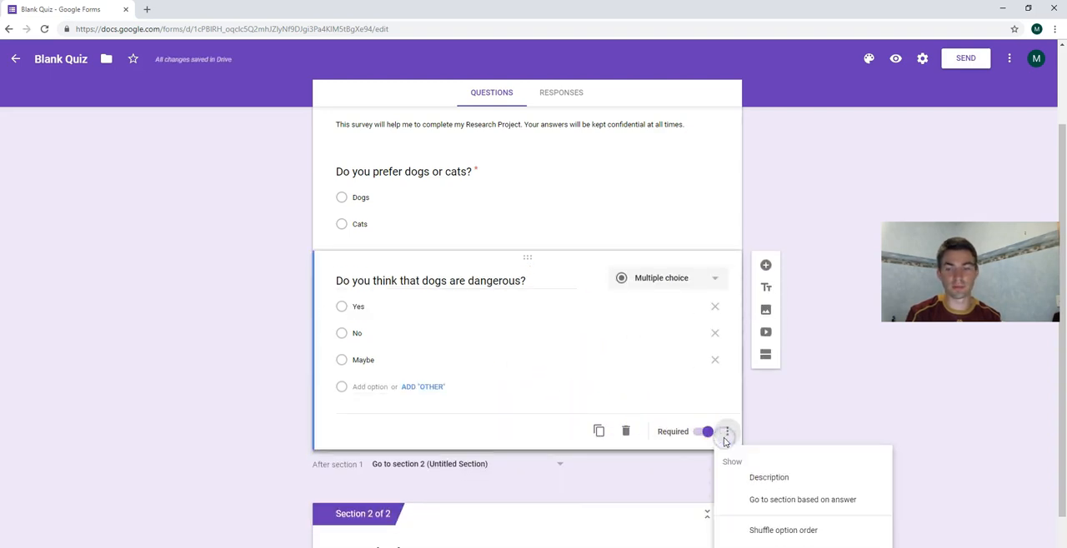
pyautogui.click(730, 438)
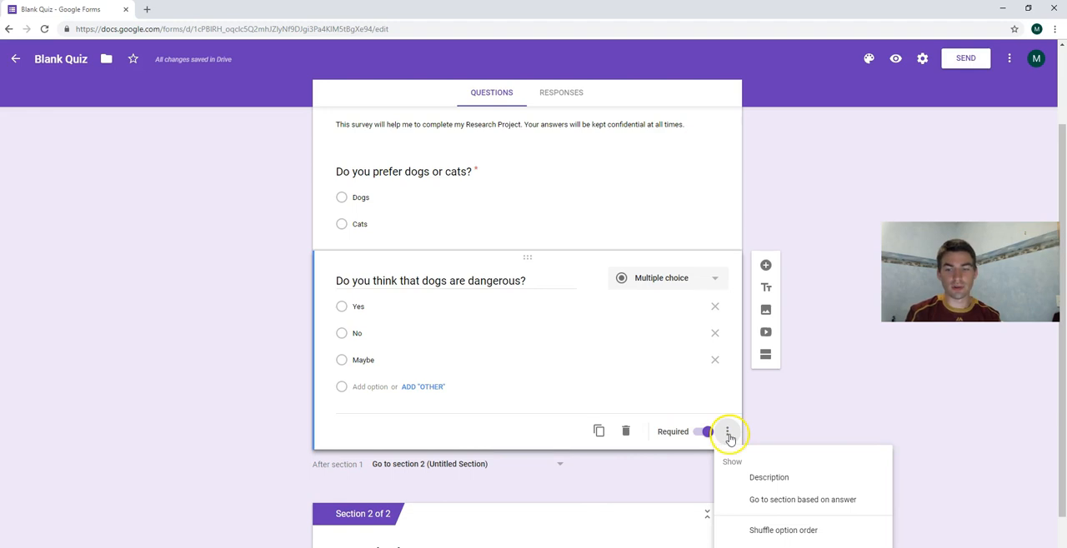
pyautogui.click(740, 502)
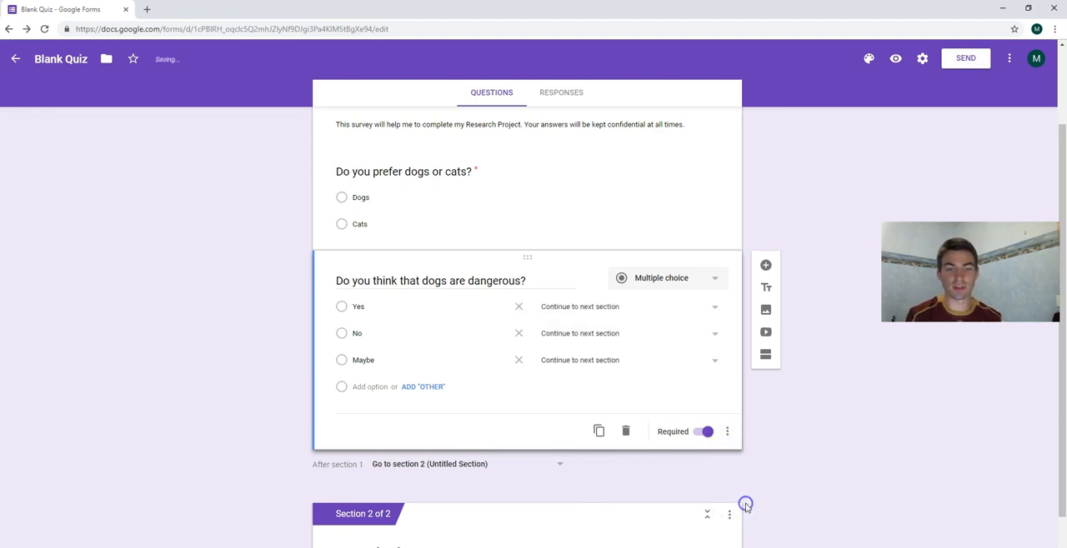
# Route the Yes answer of the dangerous-dogs question to section 2 (Untitled Section).
pyautogui.click(356, 307)
pyautogui.click(677, 326)
pyautogui.click(617, 306)
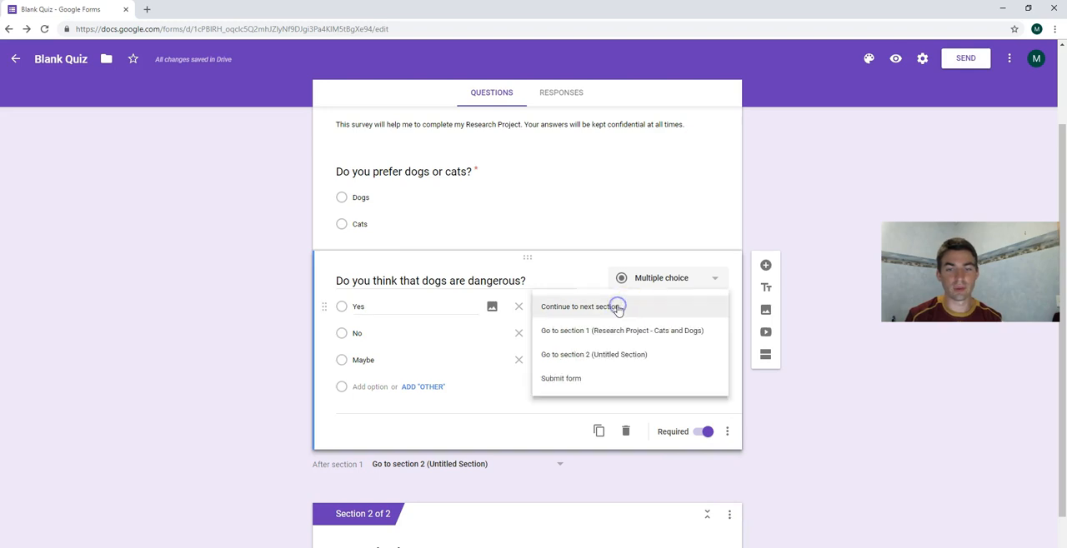
pyautogui.click(595, 354)
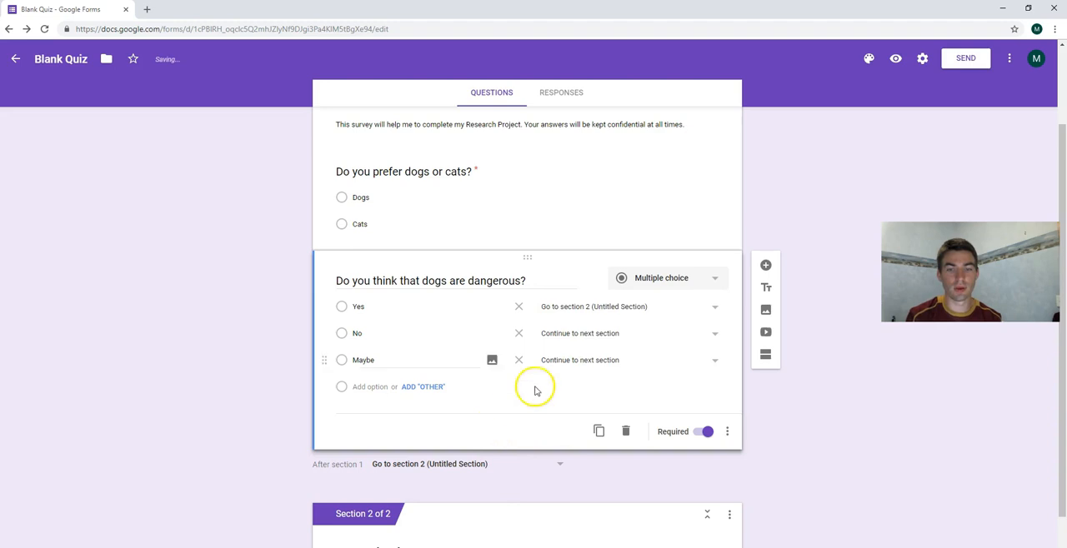
pyautogui.click(575, 333)
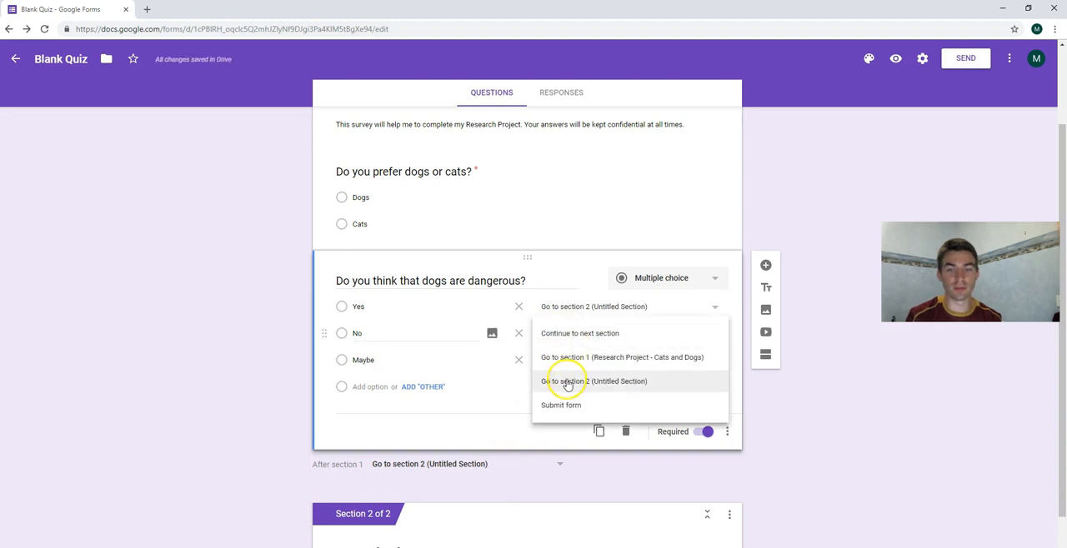
pyautogui.click(853, 422)
# Insert another section directly after section 1 and route the dangerous-dogs question's Yes answer to section 2.
pyautogui.scroll(-1, 838, 424)
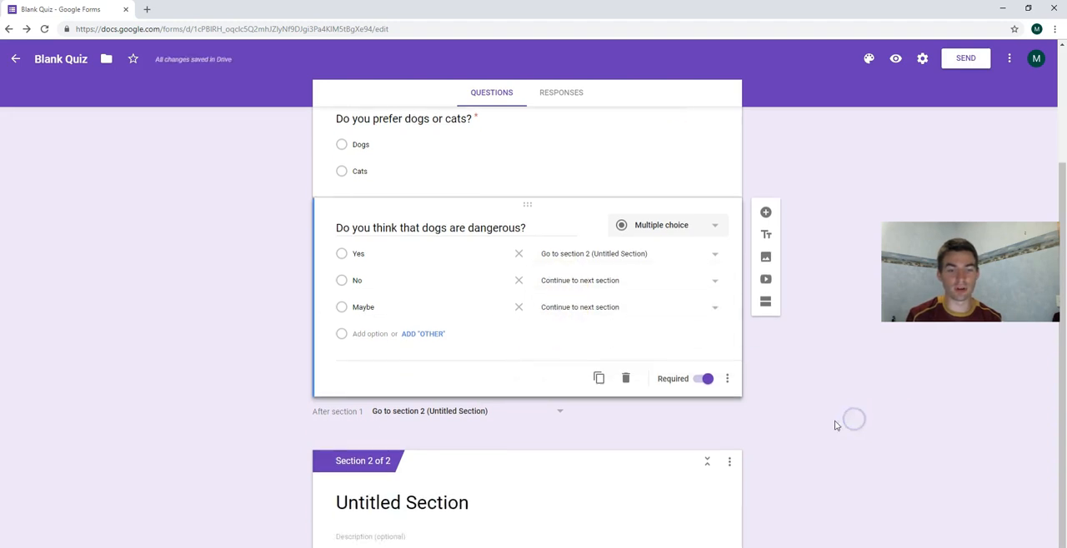
pyautogui.click(763, 284)
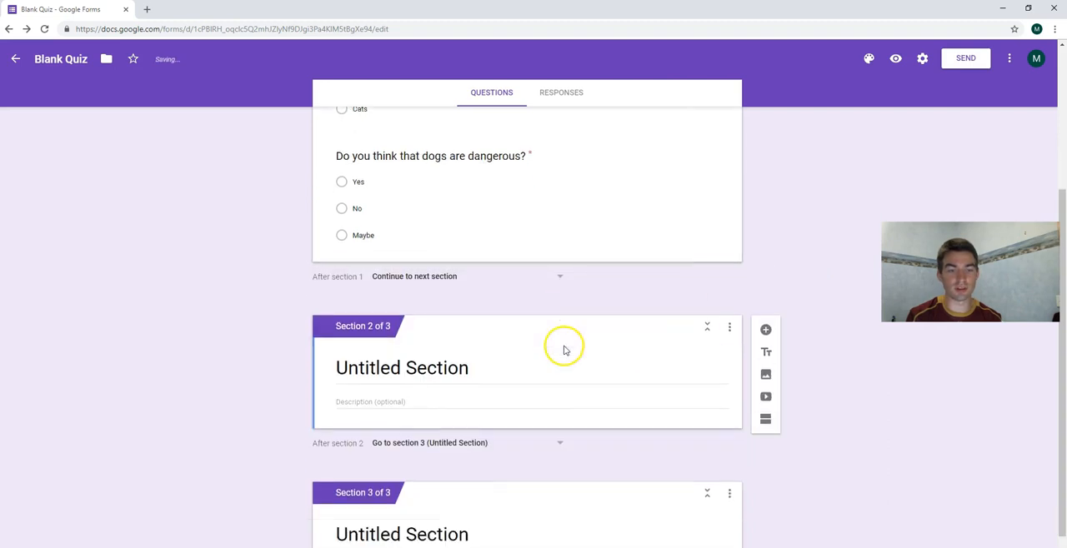
pyautogui.click(371, 265)
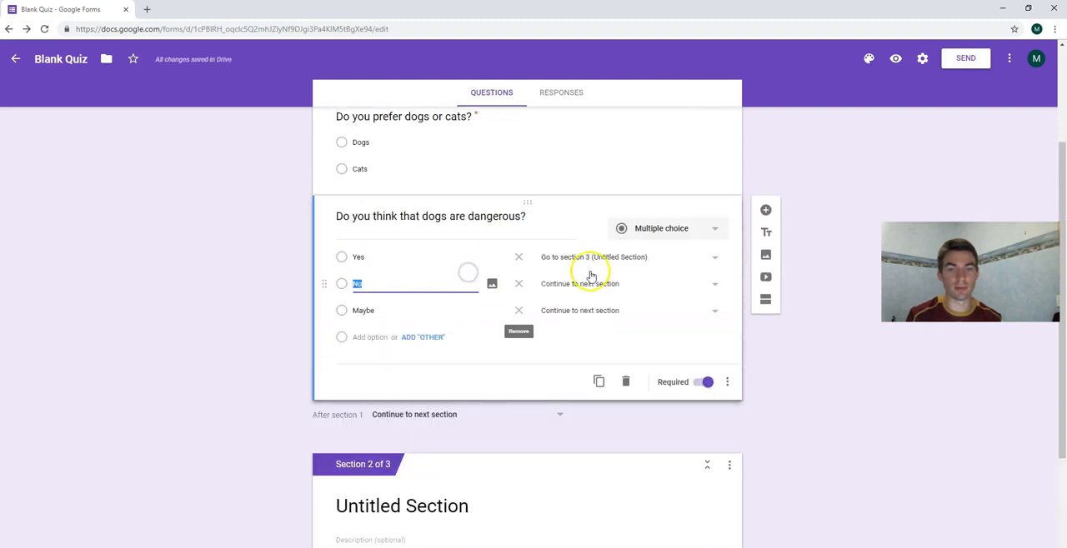
pyautogui.click(575, 258)
pyautogui.click(564, 233)
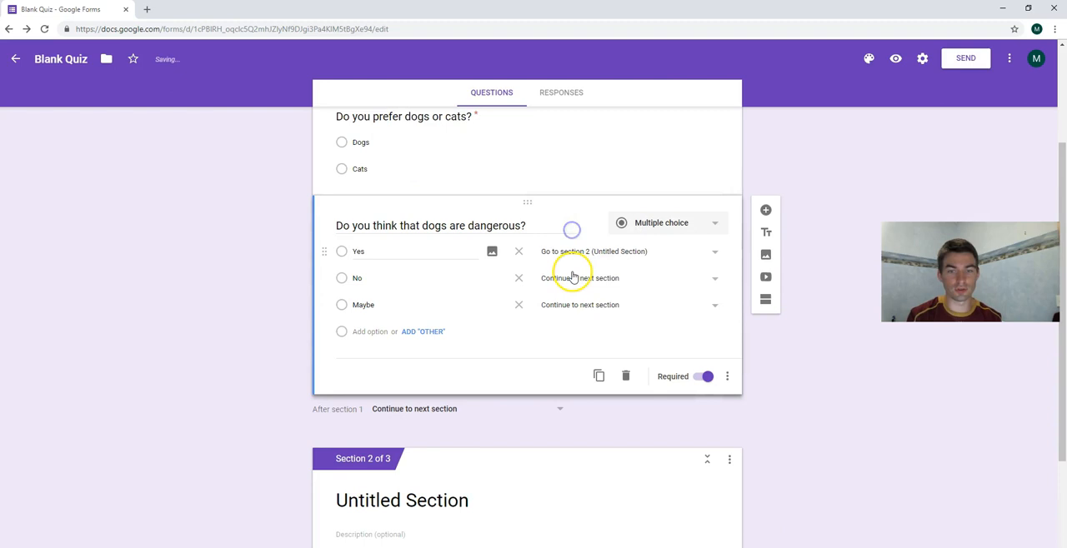
# Route the dangerous-dogs question's No answer to section 3 and its Maybe answer to "Submit form".
pyautogui.click(572, 279)
pyautogui.click(570, 349)
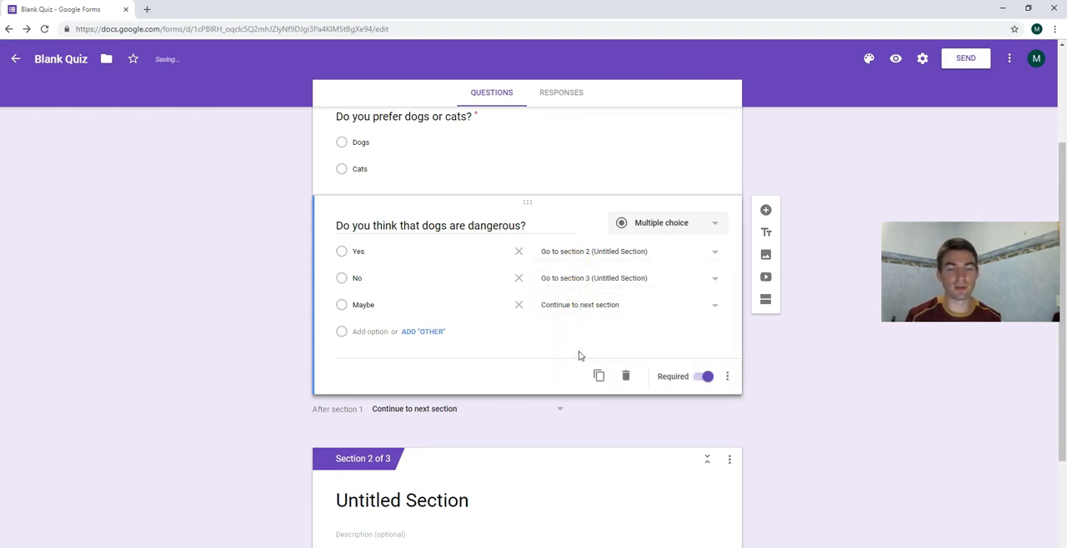
pyautogui.click(588, 305)
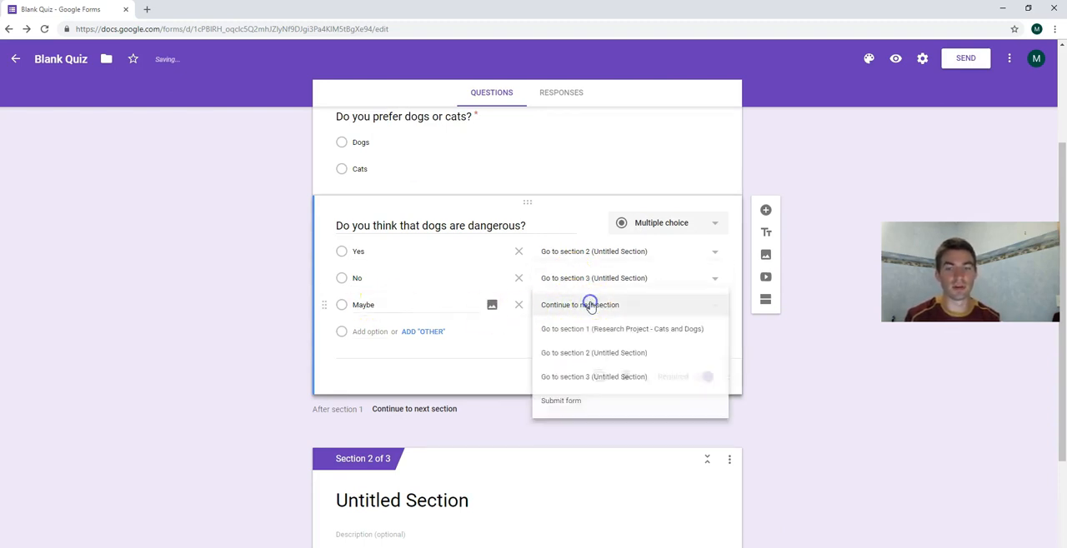
pyautogui.click(575, 401)
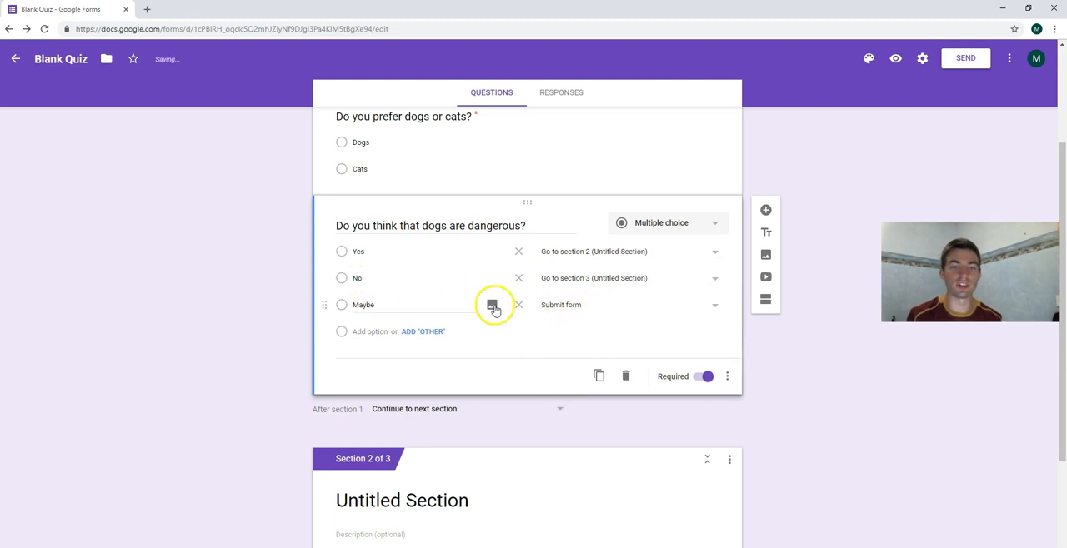
# Title section 2 "Aggression in Dogs".
pyautogui.scroll(-2, 525, 400)
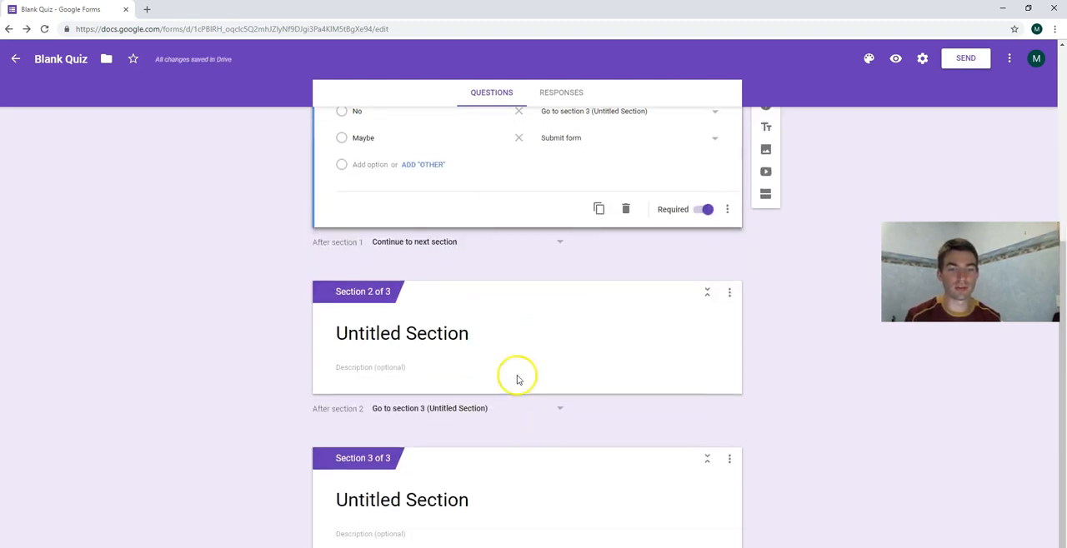
pyautogui.click(407, 331)
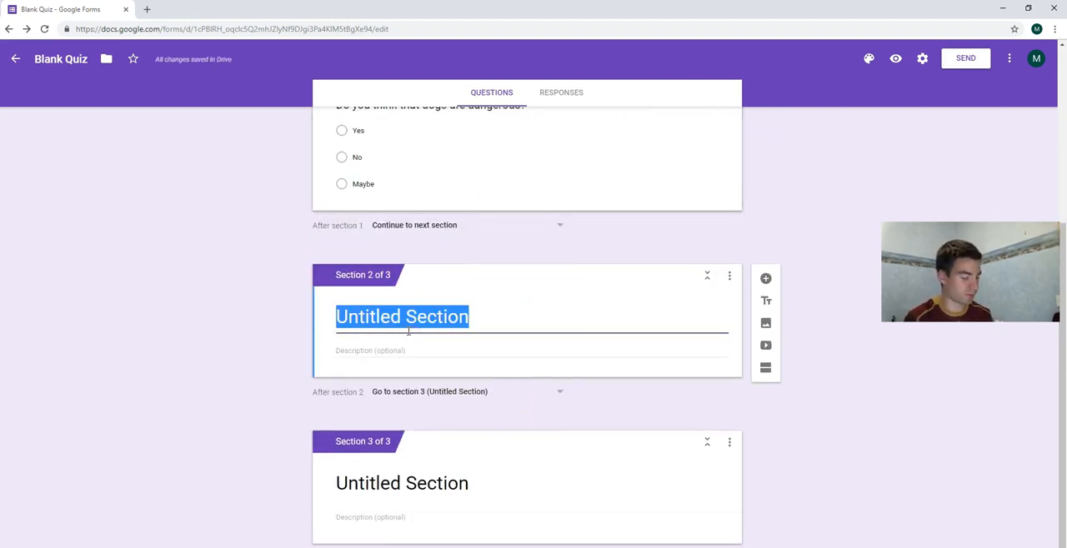
pyautogui.scroll(1, 291, 287)
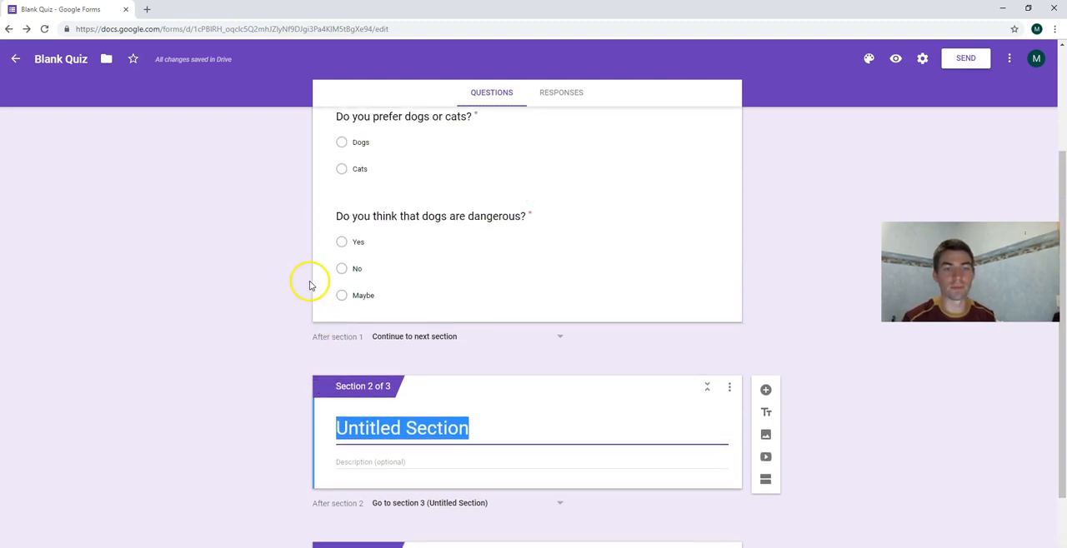
pyautogui.click(426, 425)
pyautogui.tripleClick(425, 426)
pyautogui.write('Aggre')
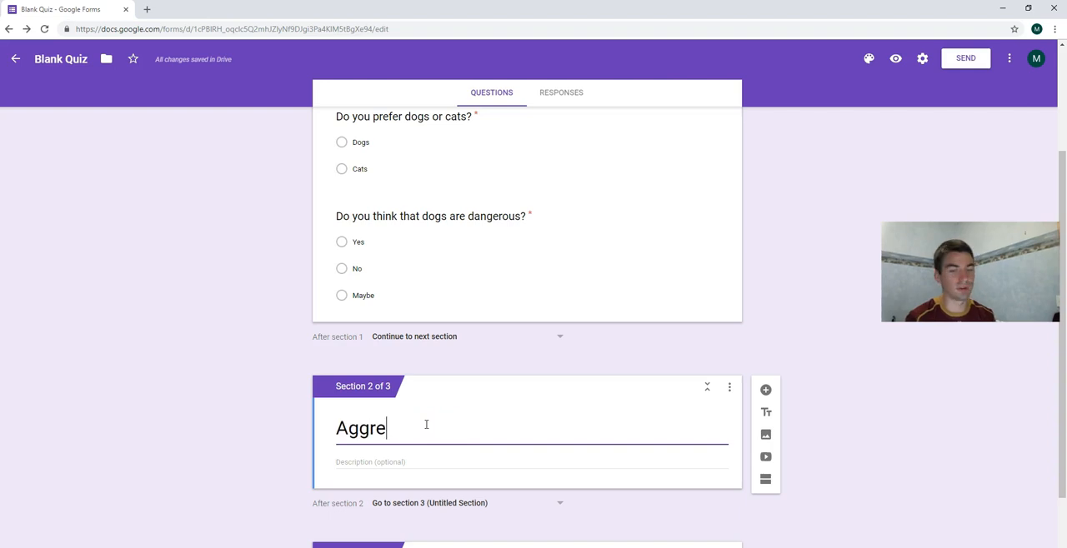
pyautogui.write('ssion in Dogs')
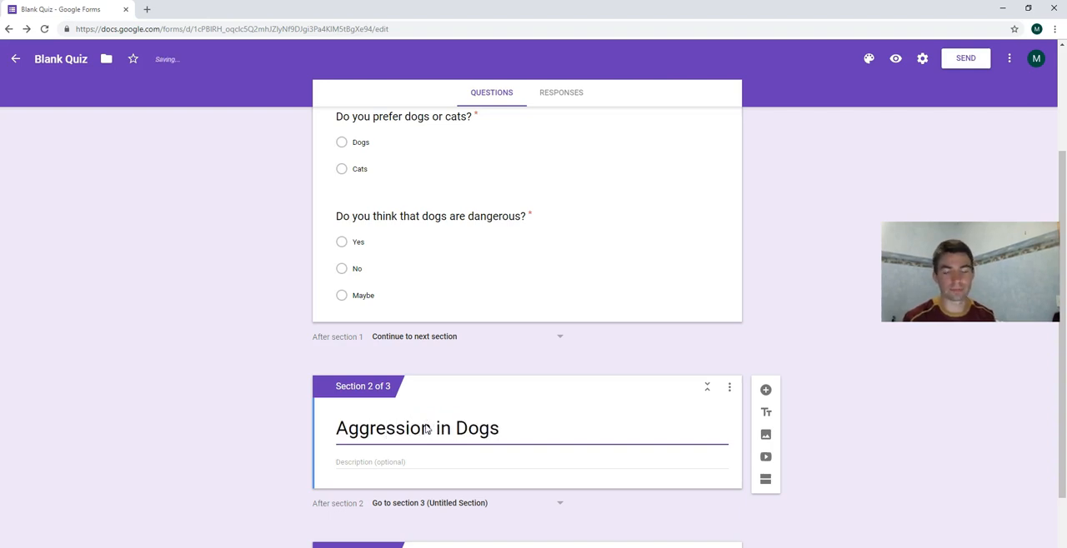
# Enter the description "You answered 'Yes' to Question 2." for the "Aggression in Dogs" section.
pyautogui.click(403, 464)
pyautogui.write("You answered '")
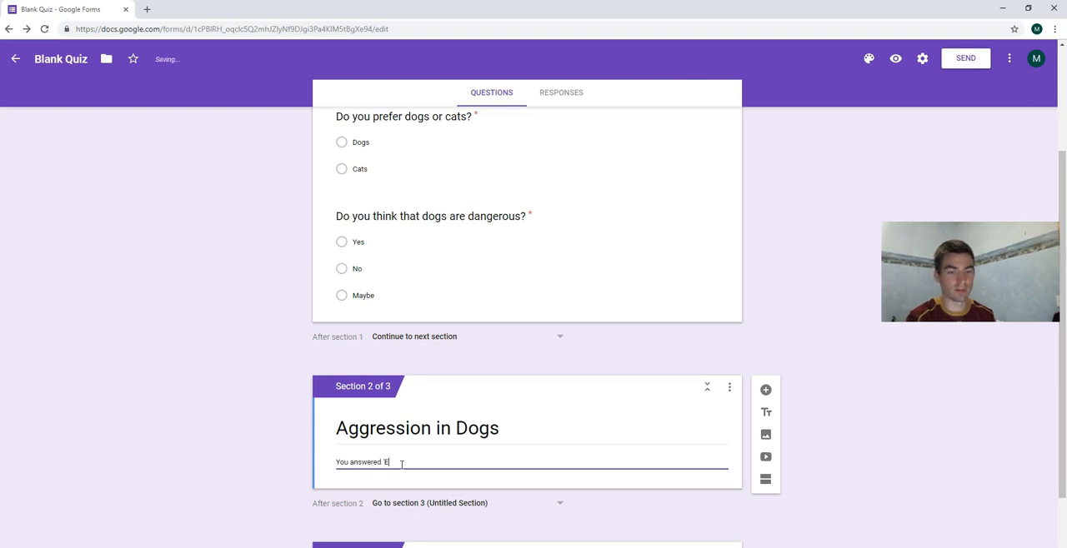
pyautogui.write("Yes' to Question 2.")
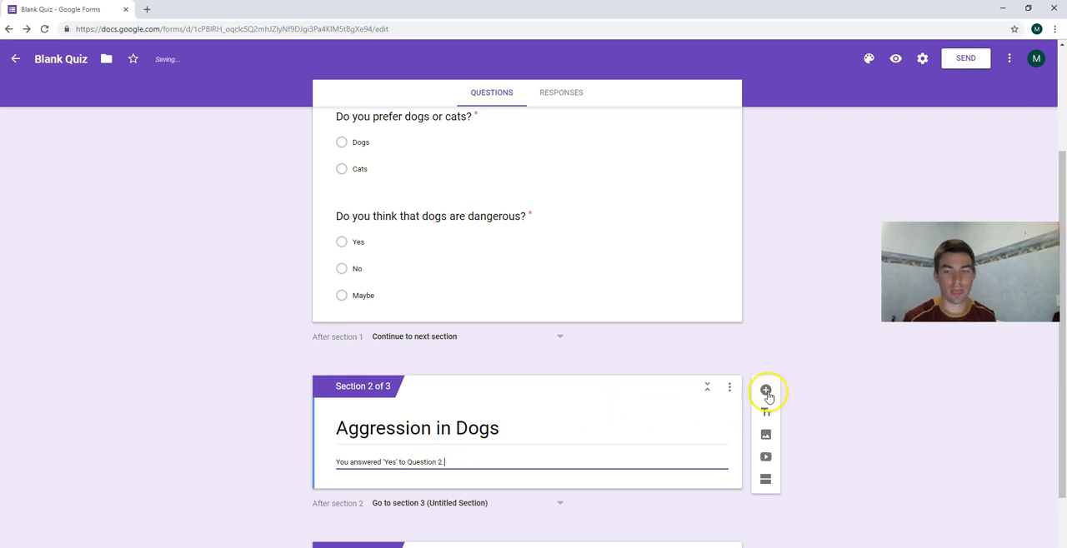
# Add a new question to the "Aggression in Dogs" section and set its type to Paragraph.
pyautogui.click(765, 390)
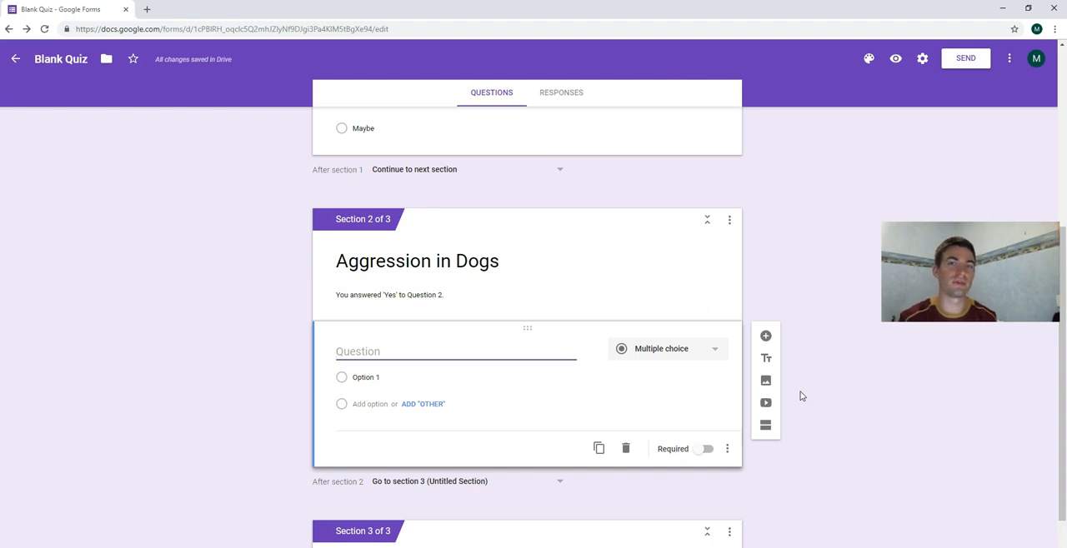
pyautogui.click(684, 351)
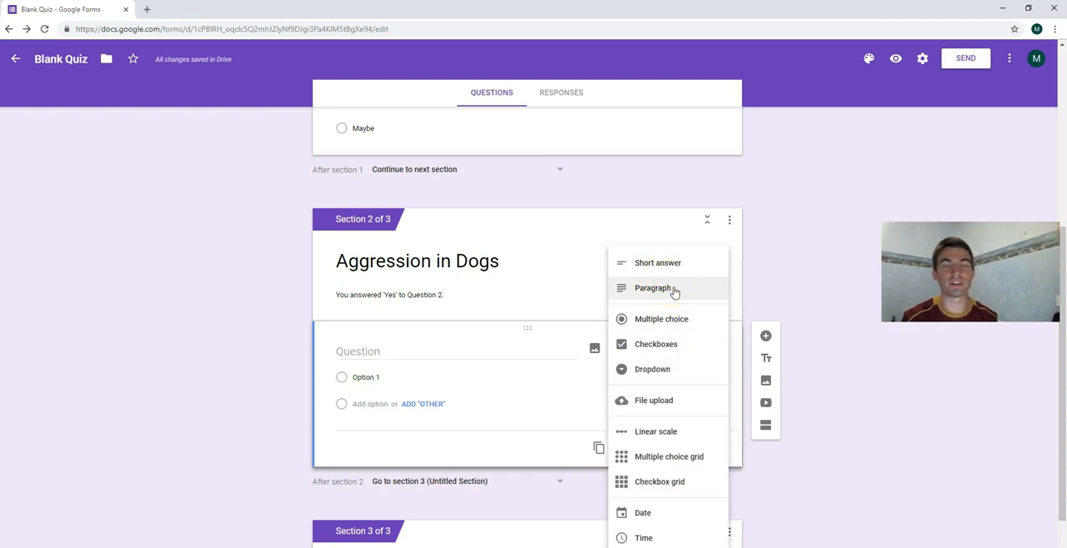
pyautogui.click(665, 292)
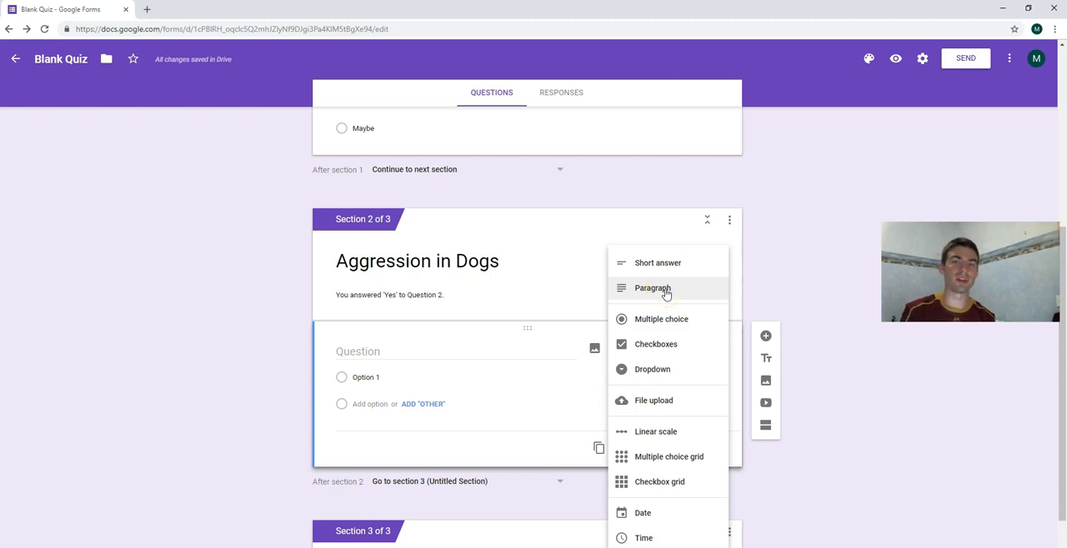
pyautogui.click(666, 292)
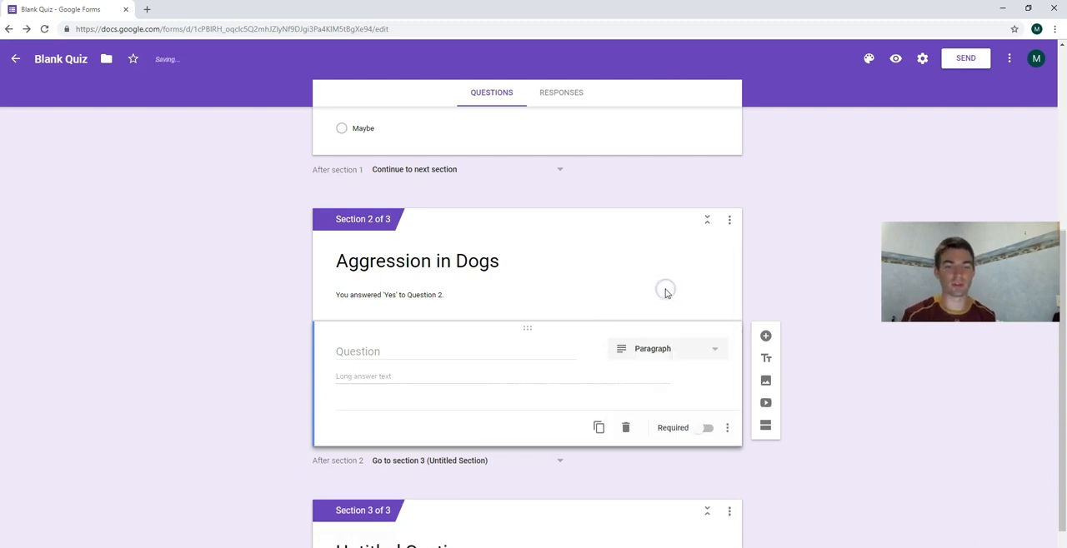
# Word the paragraph question "What do you think are the main factors that lead to aggression in dogs?" and make it required.
pyautogui.click(366, 351)
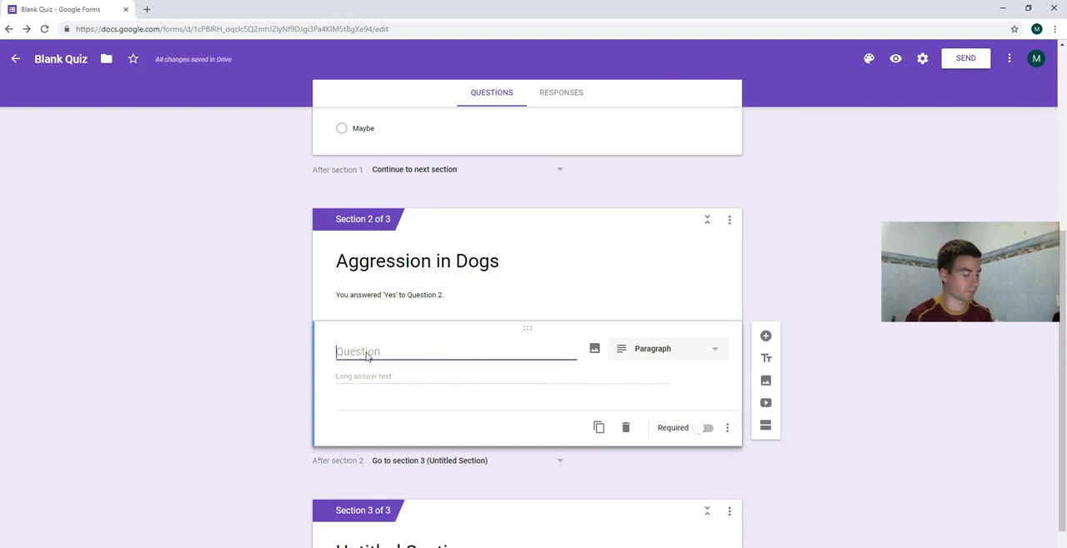
pyautogui.write('What do you think are the main factors that lead to a')
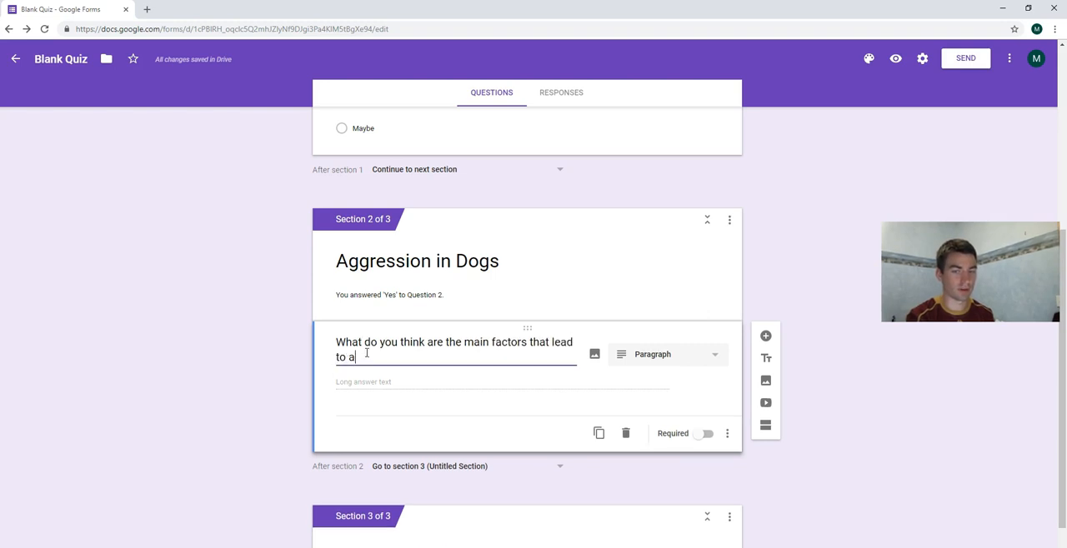
pyautogui.write('ggression in dogs?')
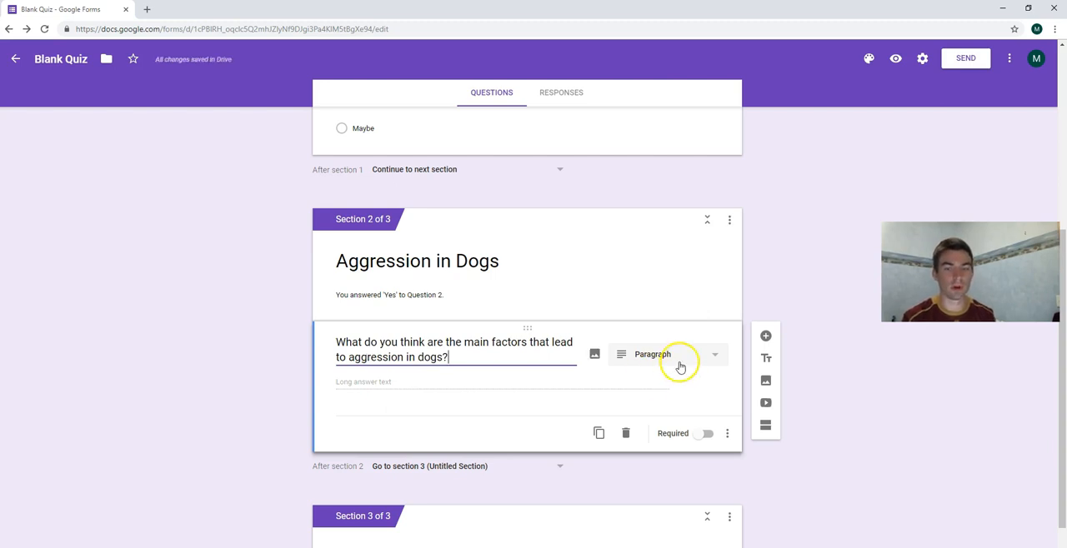
pyautogui.click(706, 436)
# Add the required paragraph question "Why do you think certain dog breeds are banned in Australia?" to the "Aggression in Dogs" section.
pyautogui.click(765, 336)
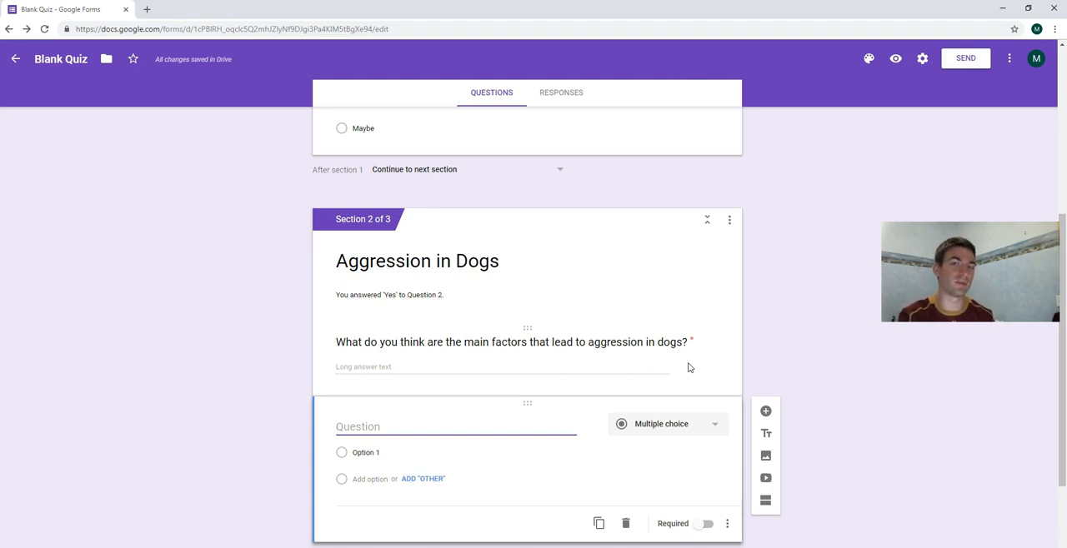
pyautogui.write('Why do you ')
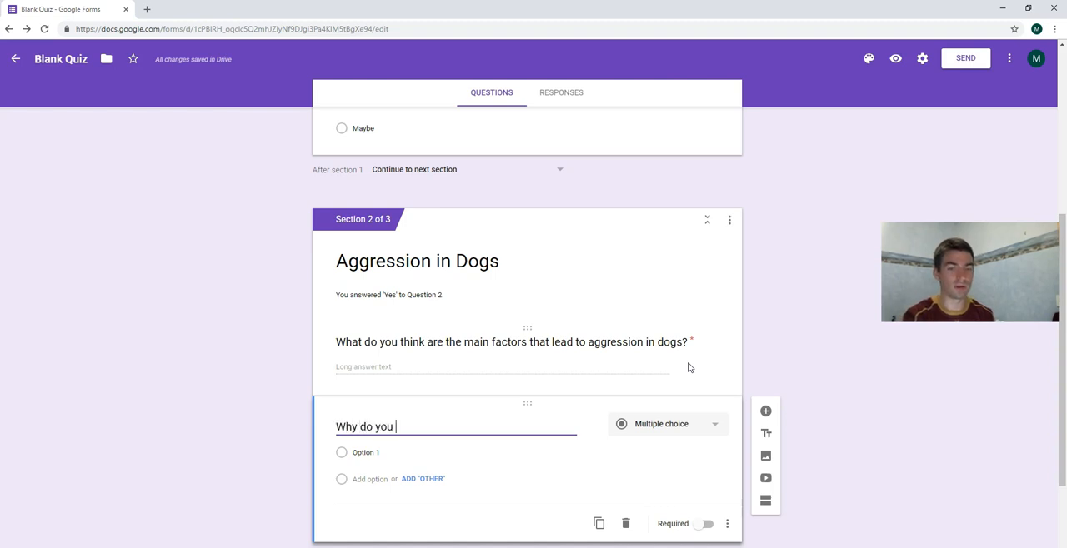
pyautogui.write('think c')
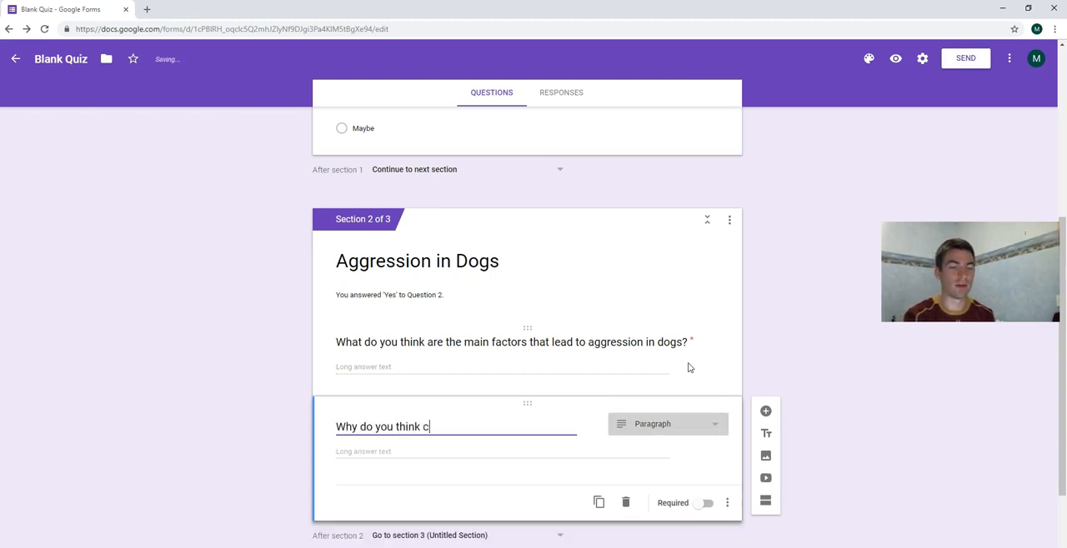
pyautogui.write('ertain dog bree')
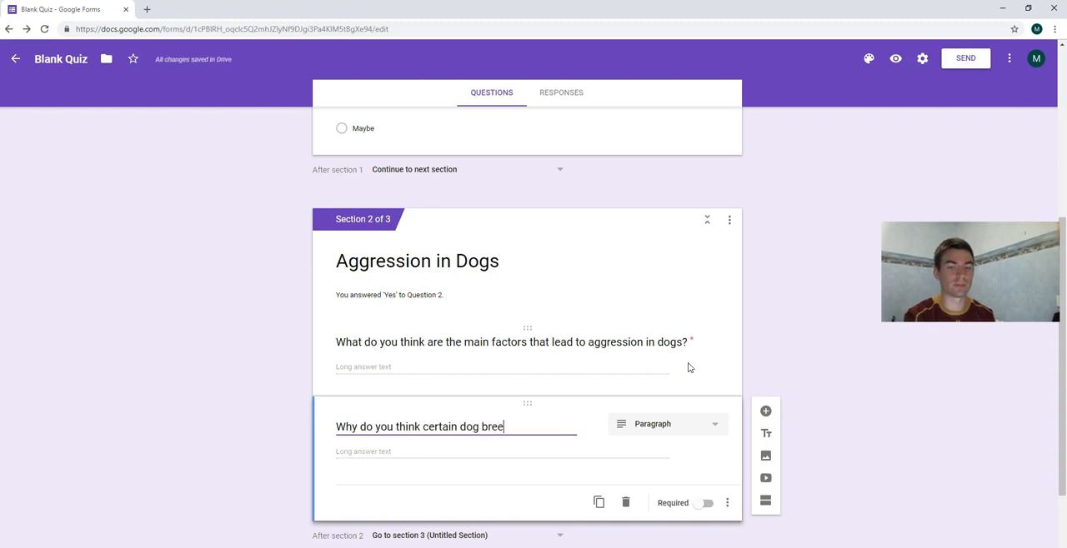
pyautogui.write('ds are banned in Australia?')
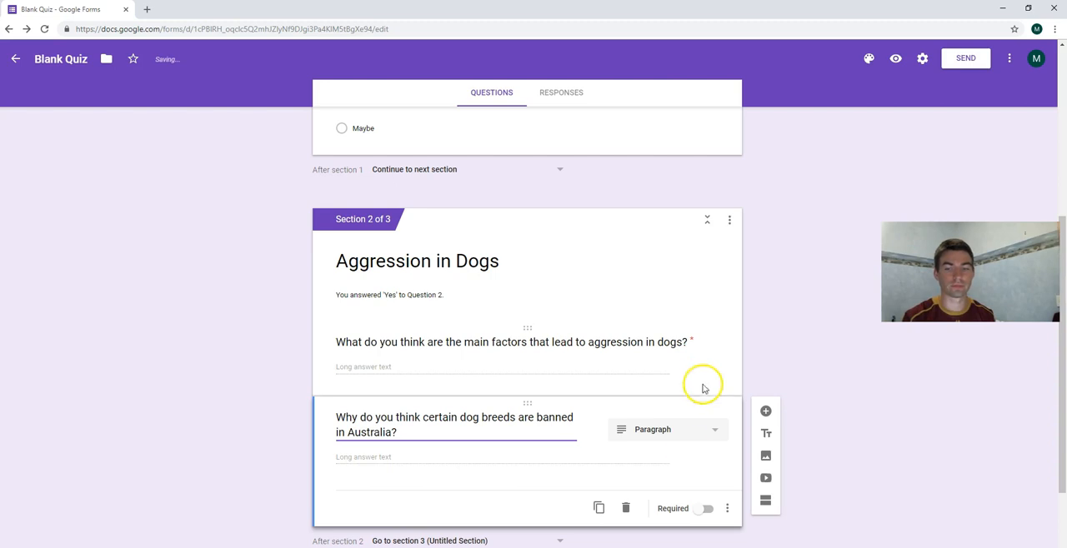
pyautogui.click(706, 509)
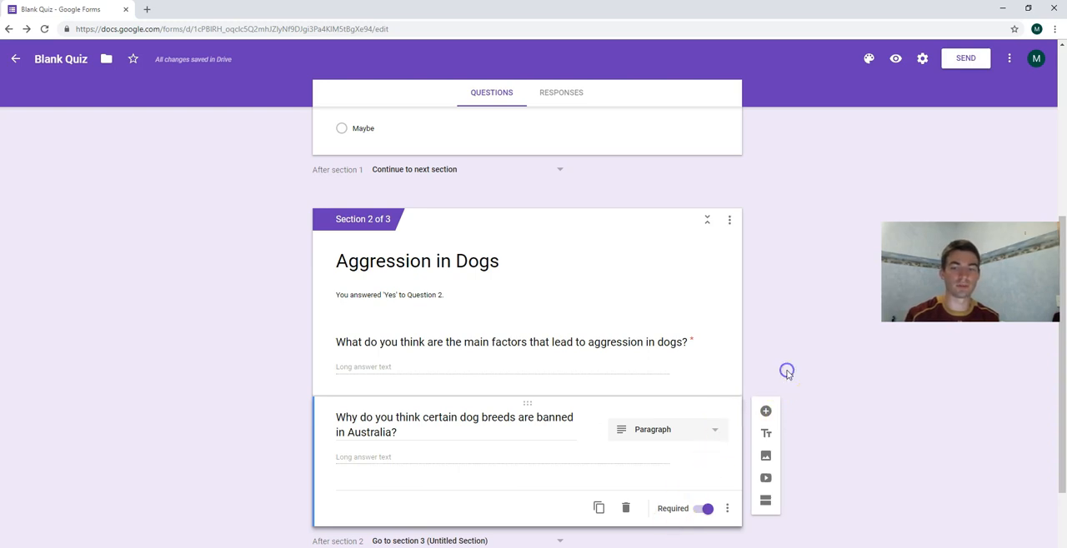
# Set the form to be submitted after section 2 instead of continuing to section 3.
pyautogui.scroll(2, 775, 358)
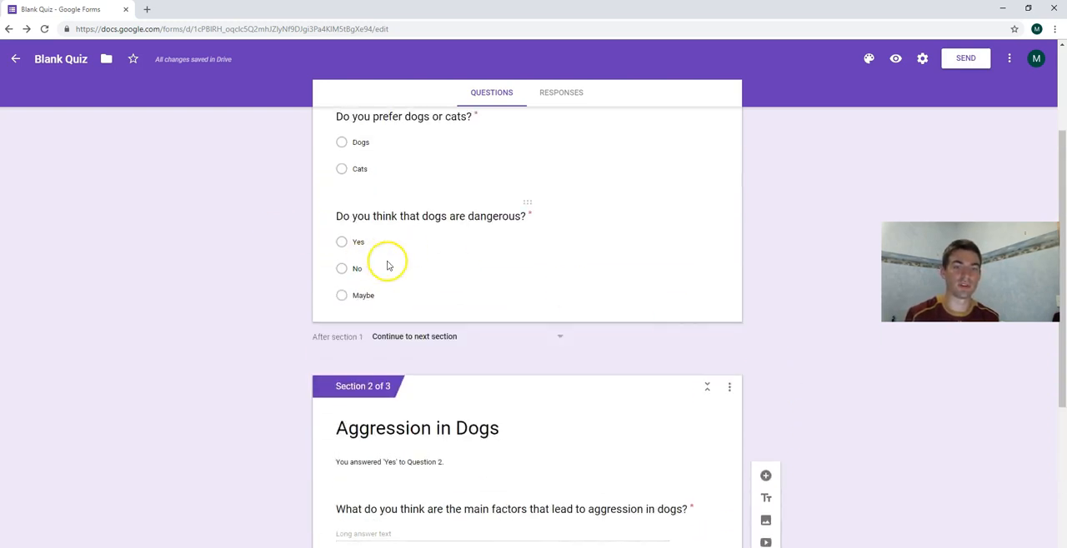
pyautogui.scroll(-3, 350, 283)
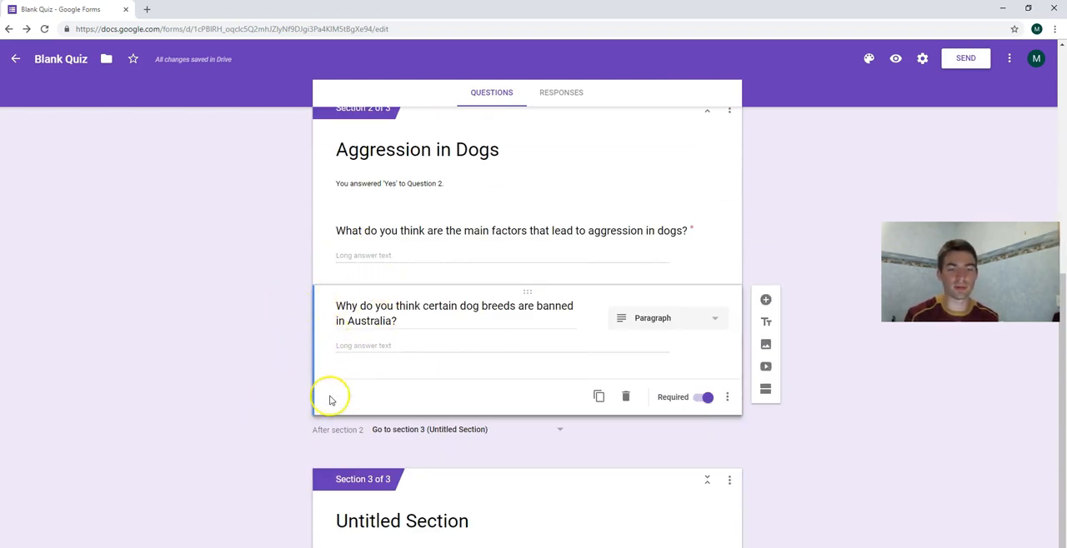
pyautogui.click(419, 435)
pyautogui.click(407, 457)
# Review which section each answer to "Do you think that dogs are dangerous?" leads to.
pyautogui.scroll(4, 290, 362)
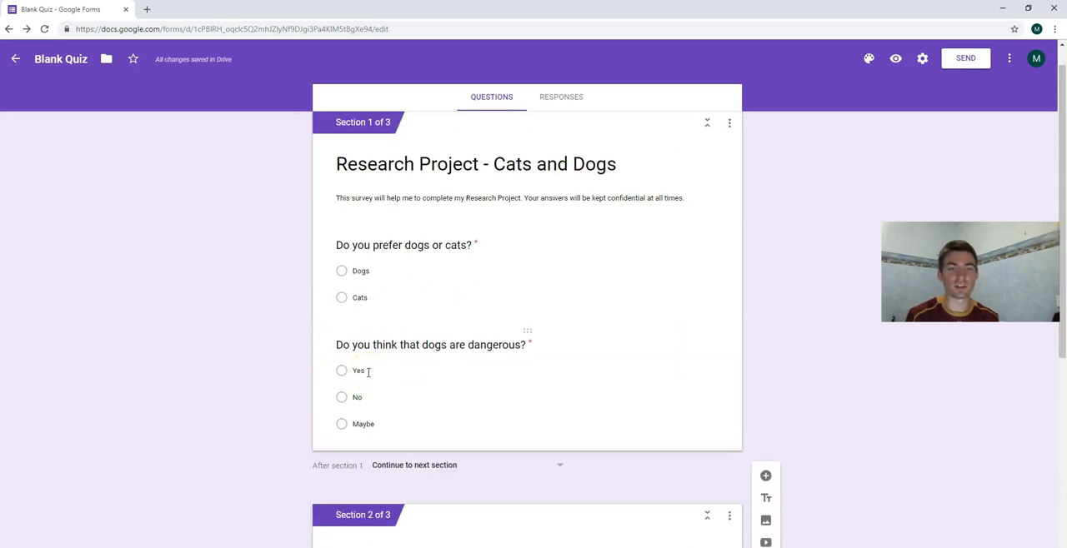
pyautogui.scroll(-4, 321, 359)
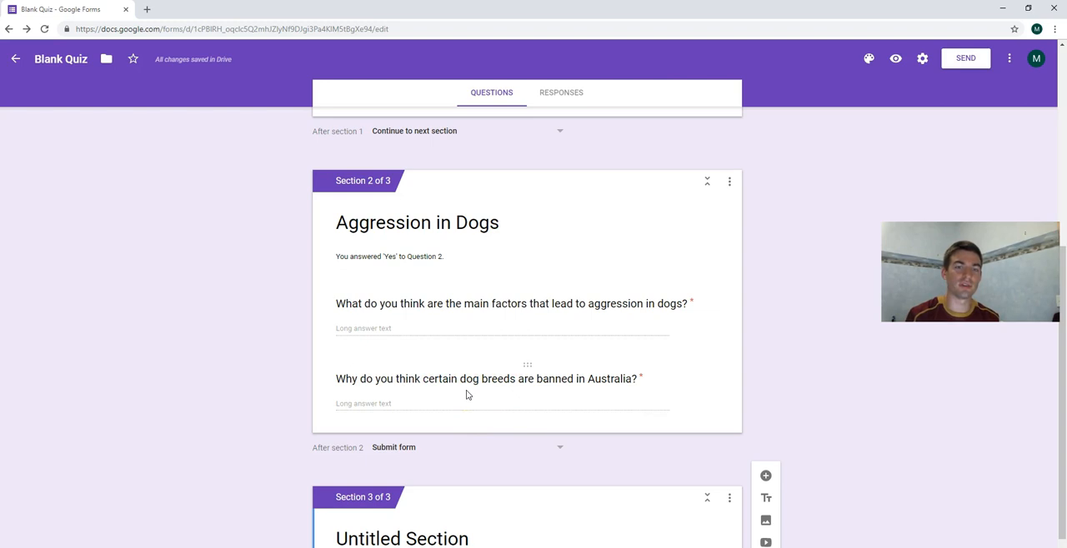
pyautogui.scroll(-1, 467, 395)
pyautogui.click(425, 491)
pyautogui.scroll(5, 262, 438)
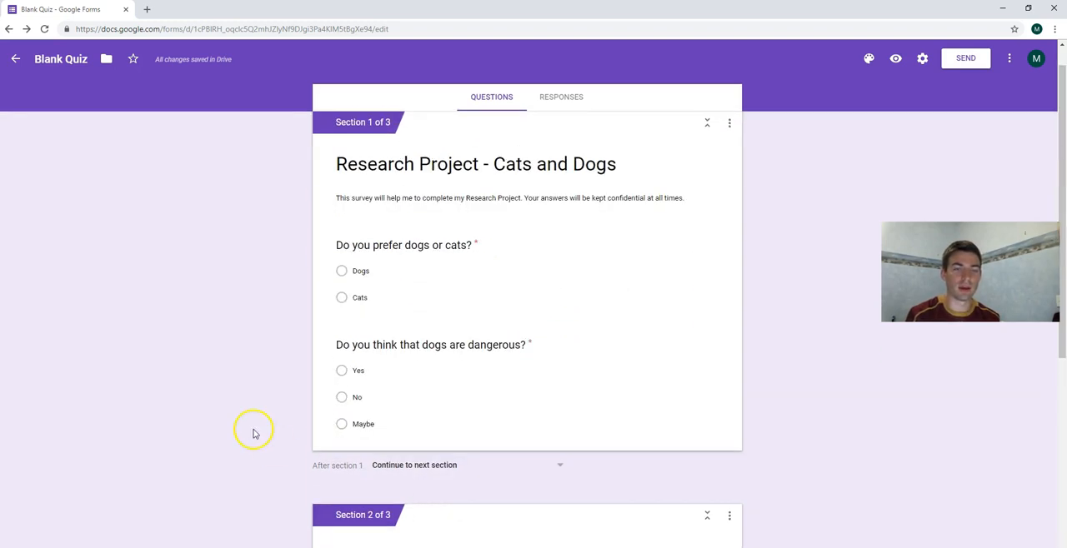
pyautogui.click(362, 408)
pyautogui.doubleClick(382, 416)
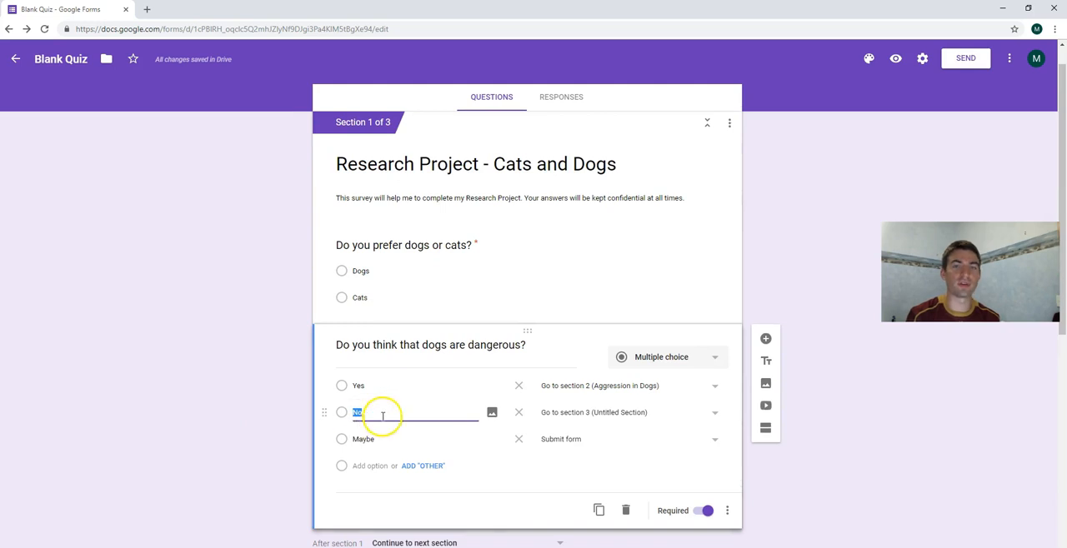
pyautogui.scroll(-6, 421, 379)
# Title section 3 "Docile Dogs" and give it the description "You answered 'No' to Question 2.".
pyautogui.click(410, 482)
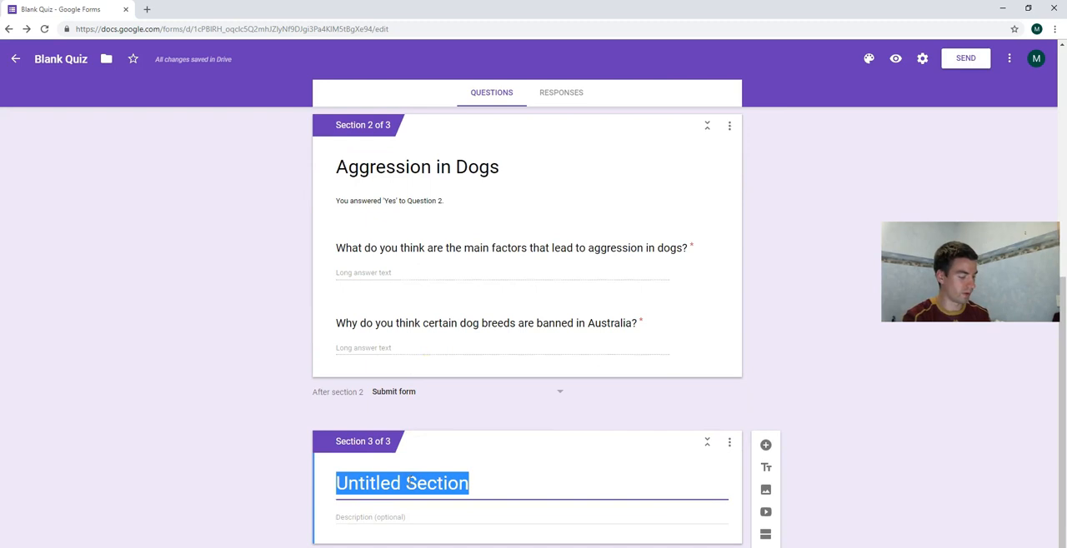
pyautogui.write('Docile Dogs')
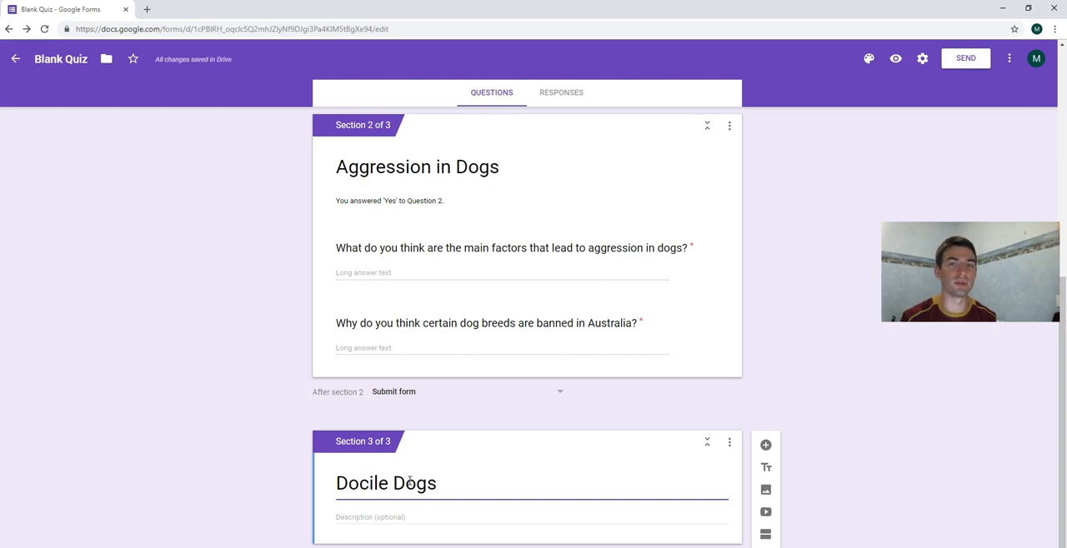
pyautogui.click(400, 517)
pyautogui.write('You answ')
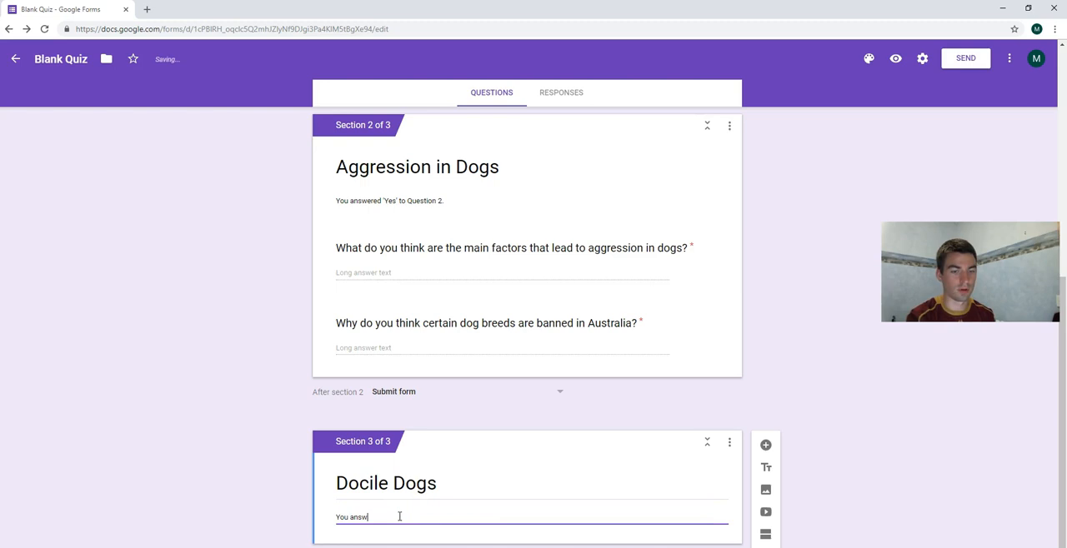
pyautogui.write("ered 'No' to Question 2.")
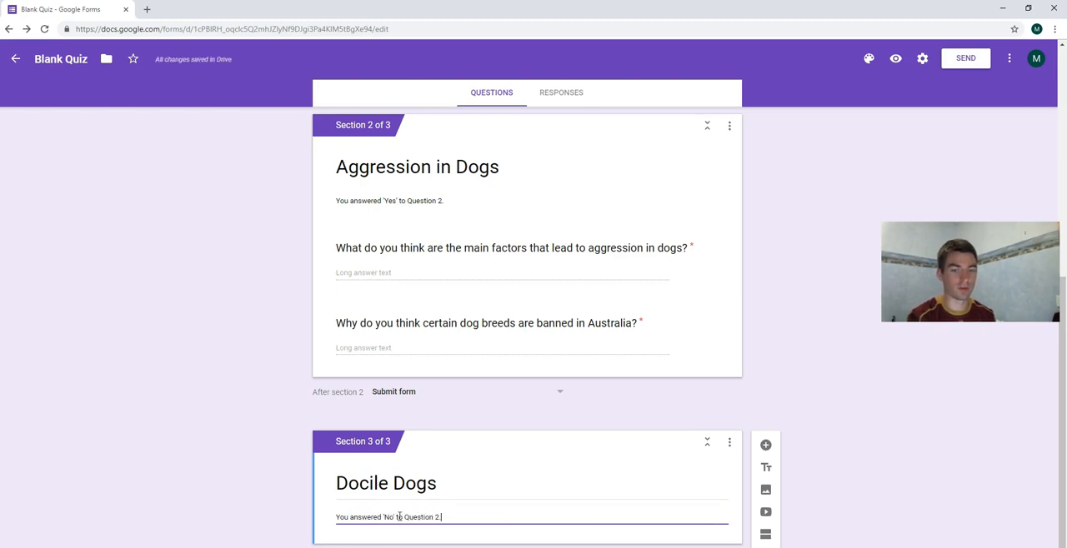
# Add the required paragraph question "Why do you think certain dog breeds are calmer than others?" to the "Docile Dogs" section.
pyautogui.click(755, 449)
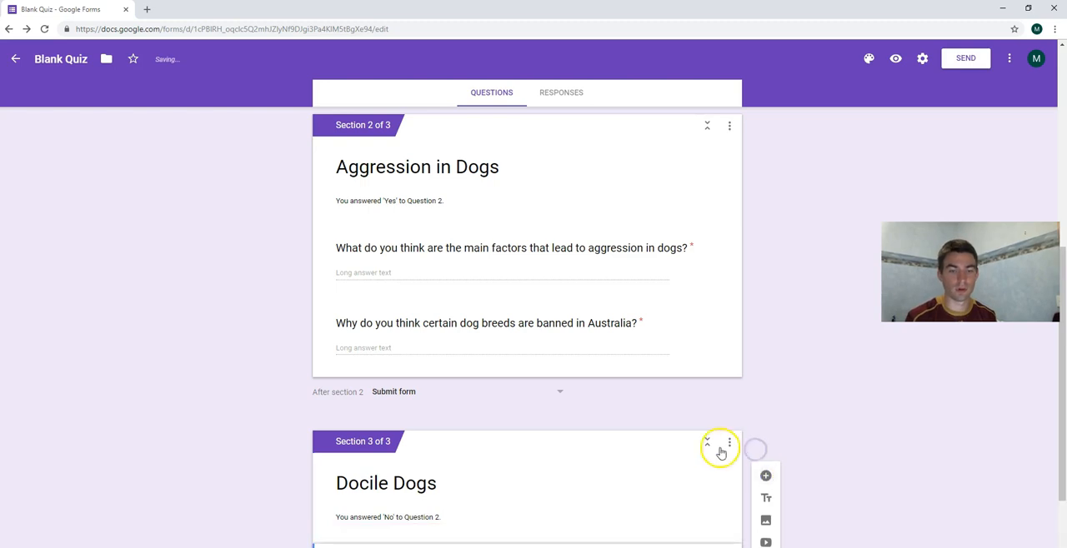
pyautogui.click(650, 429)
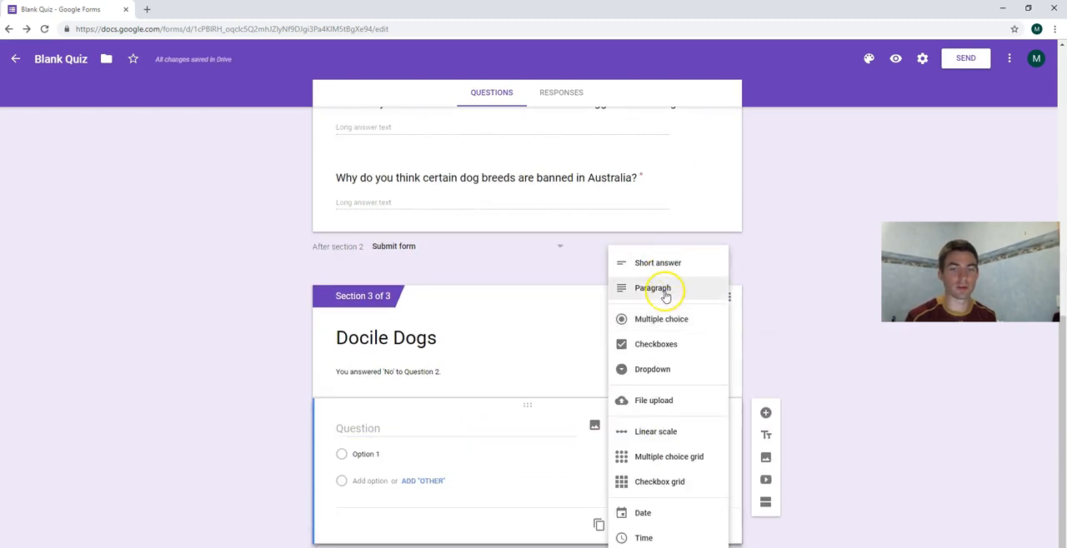
pyautogui.click(664, 288)
pyautogui.click(376, 449)
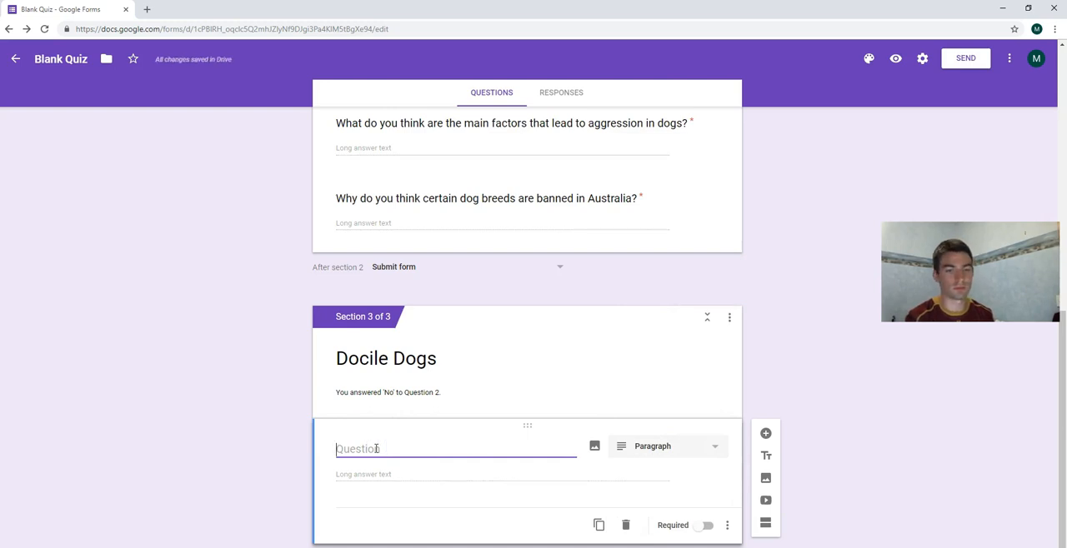
pyautogui.write('Why do you')
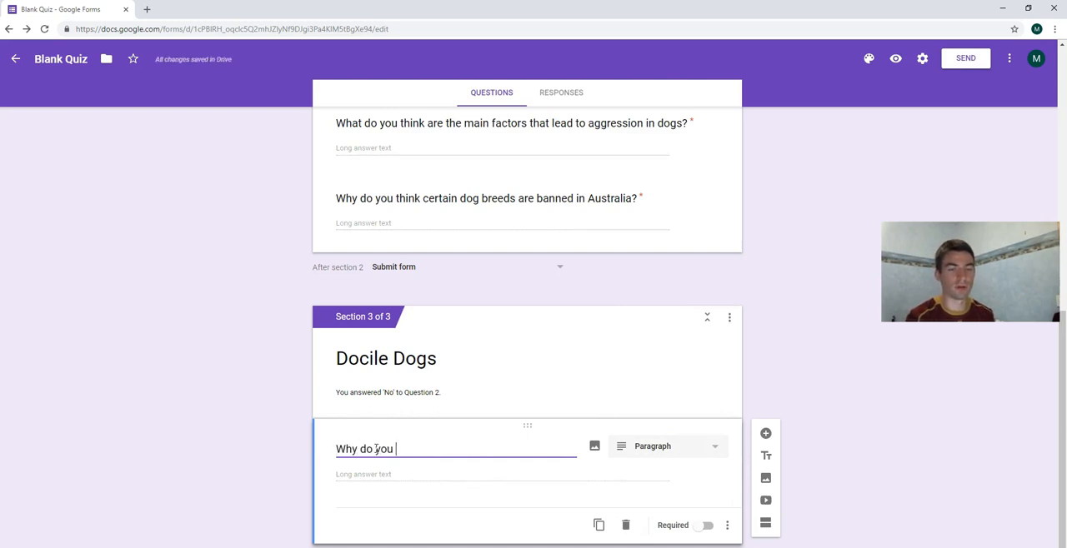
pyautogui.write(' think certain dog breeds are')
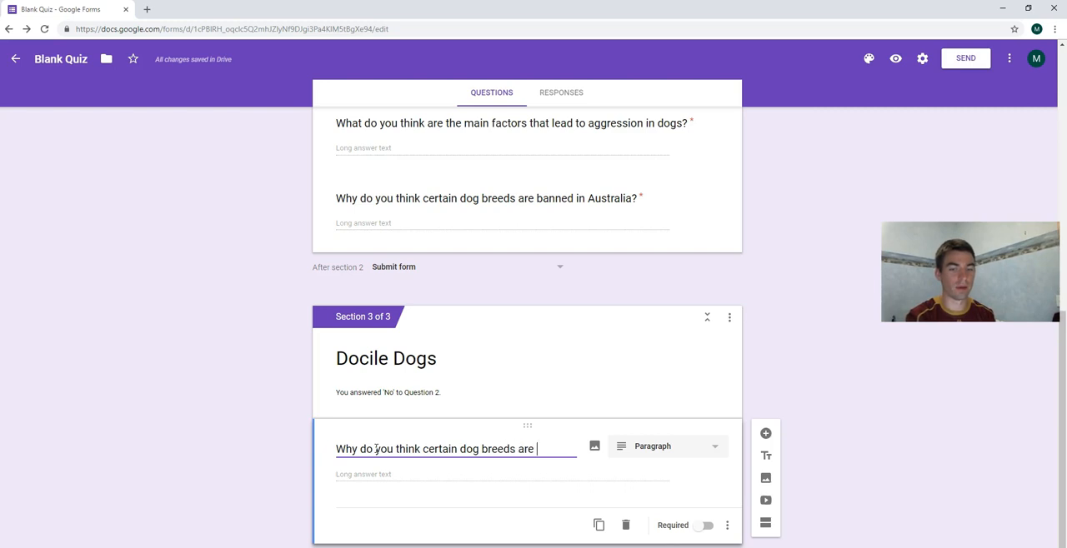
pyautogui.write('calmer than o')
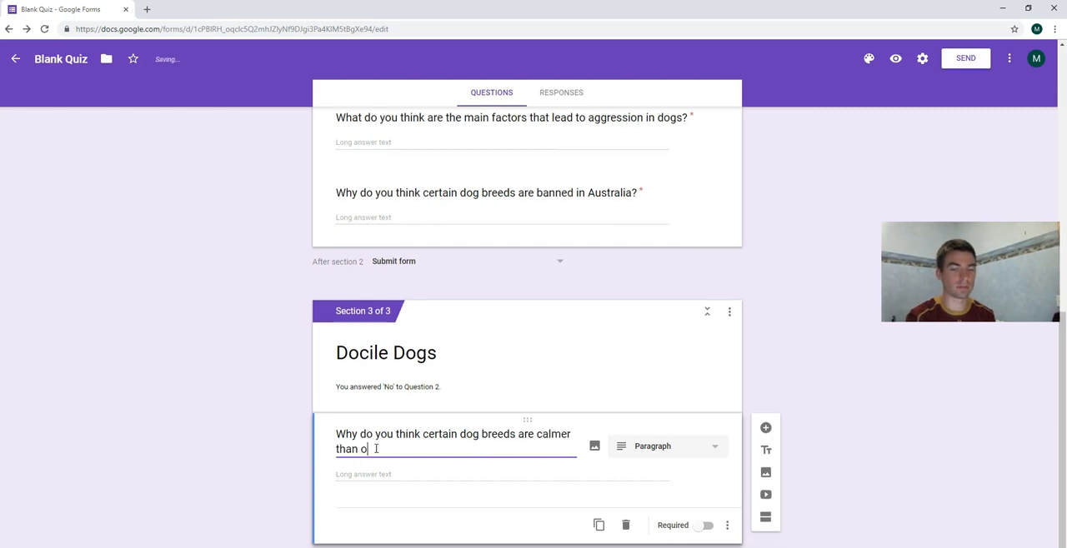
pyautogui.write('thers?')
pyautogui.click(704, 526)
# Add the checkboxes question "Which dog breeds do you believe are the most calm?" to the "Docile Dogs" section.
pyautogui.click(764, 427)
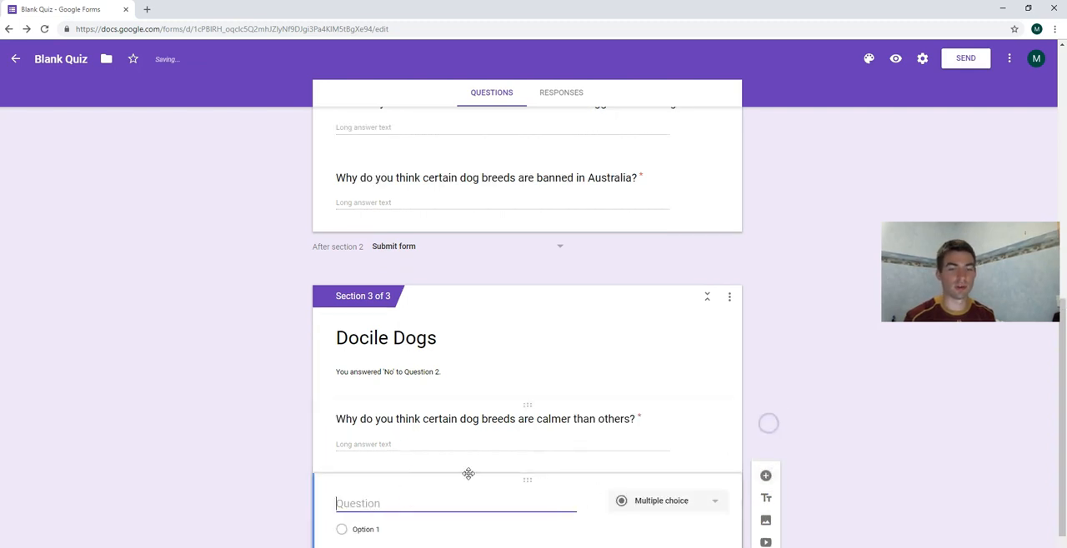
pyautogui.click(641, 430)
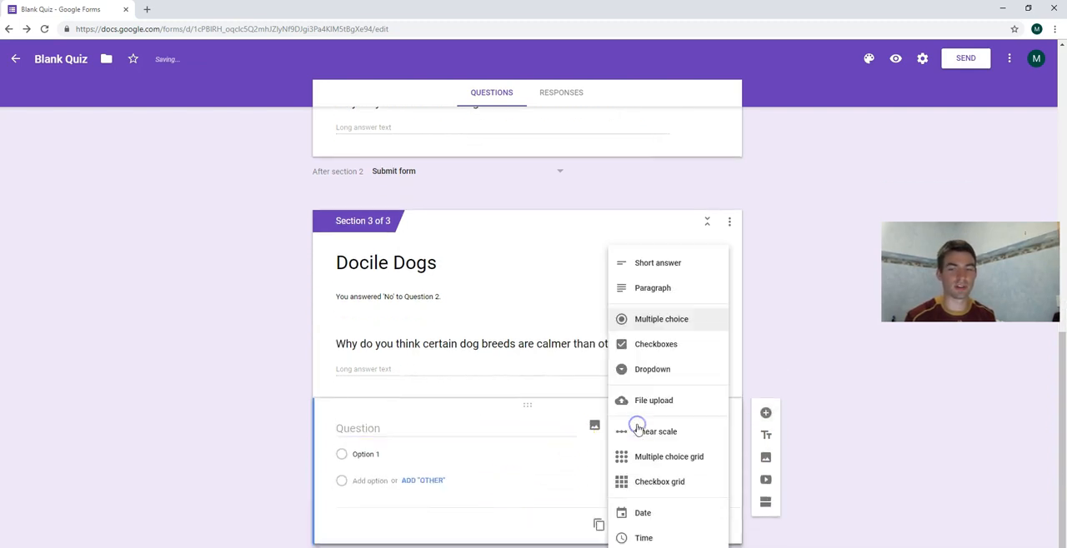
pyautogui.click(657, 350)
pyautogui.click(375, 428)
pyautogui.write('W')
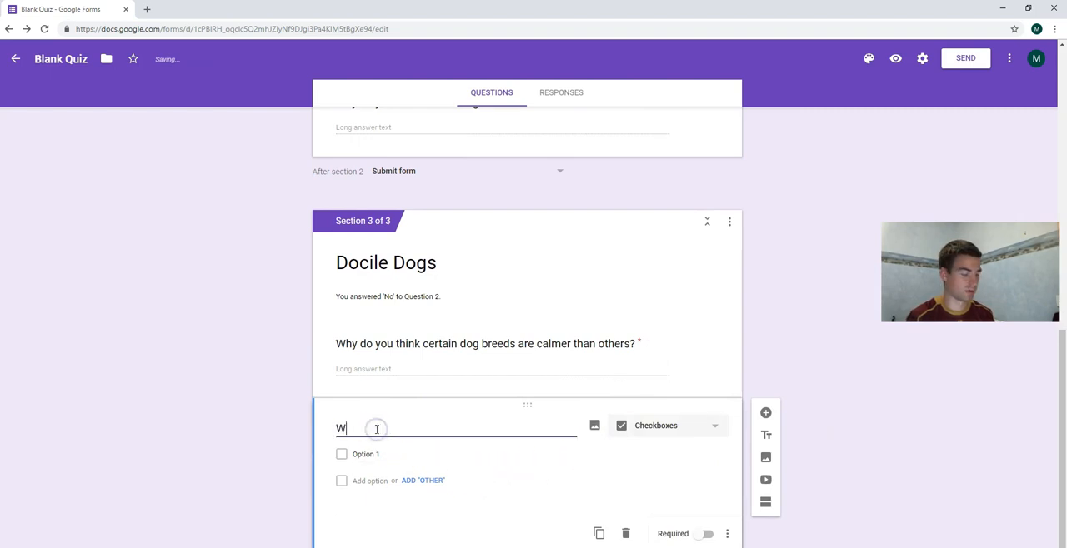
pyautogui.write('hich dog breeds')
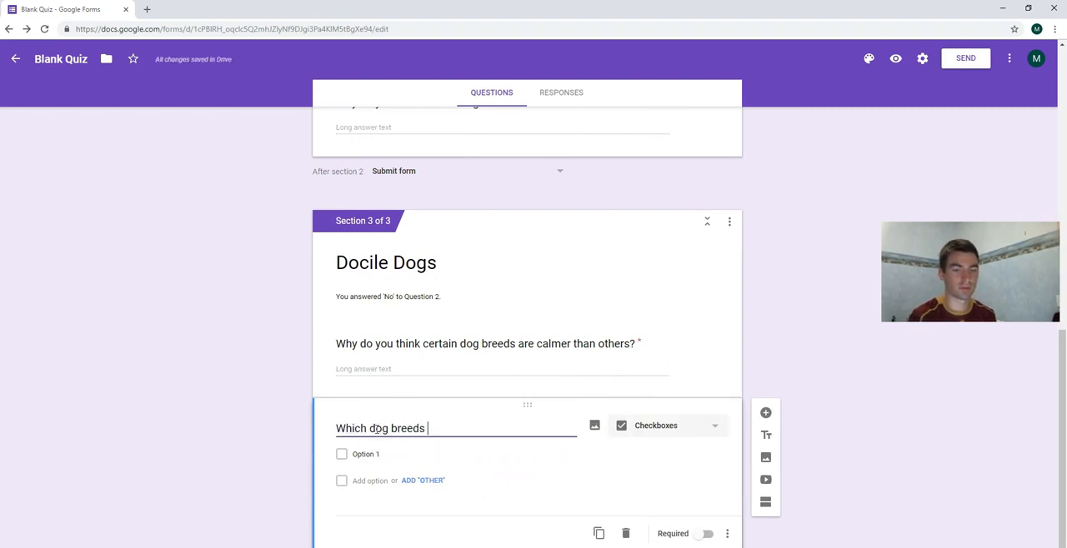
pyautogui.write(' do you believe ar')
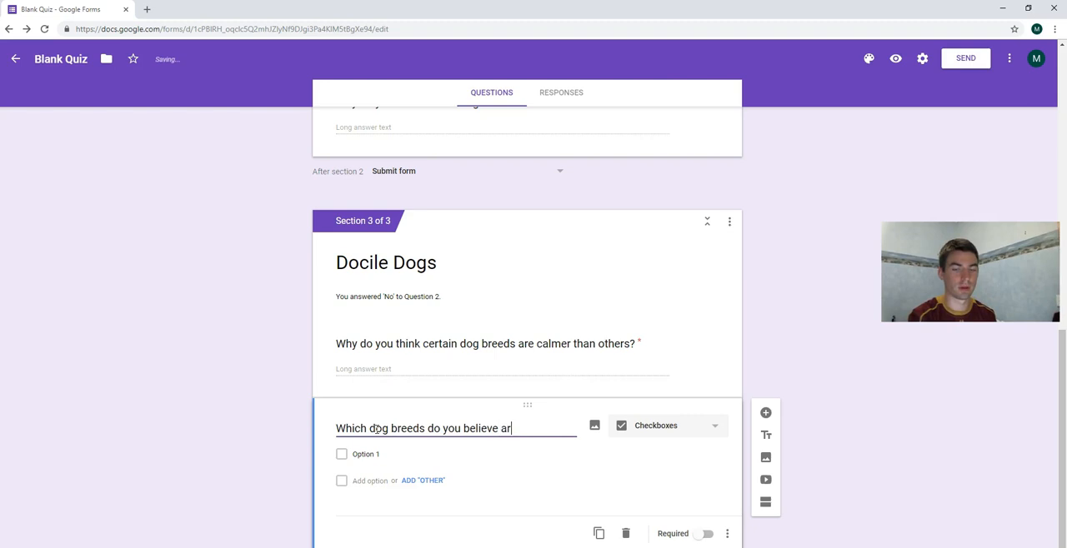
pyautogui.write('e the most calm')
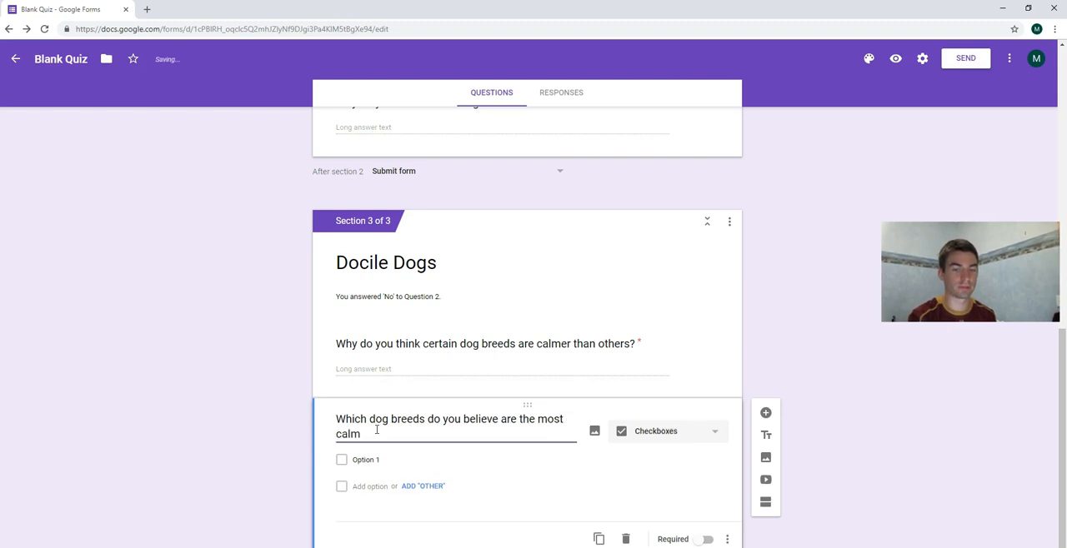
pyautogui.write('?')
# Enter the options "Dalmation", "Golden Retriever", "Chihauhau" and "Rottweiler" for the question about the most calm dog breeds.
pyautogui.click(376, 460)
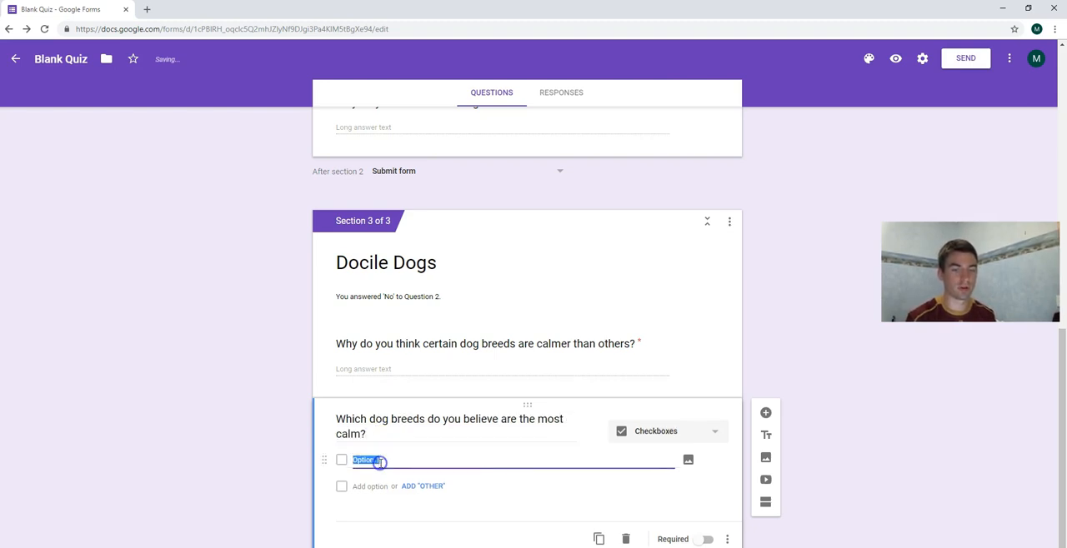
pyautogui.write('Dalmation')
pyautogui.press('Return')
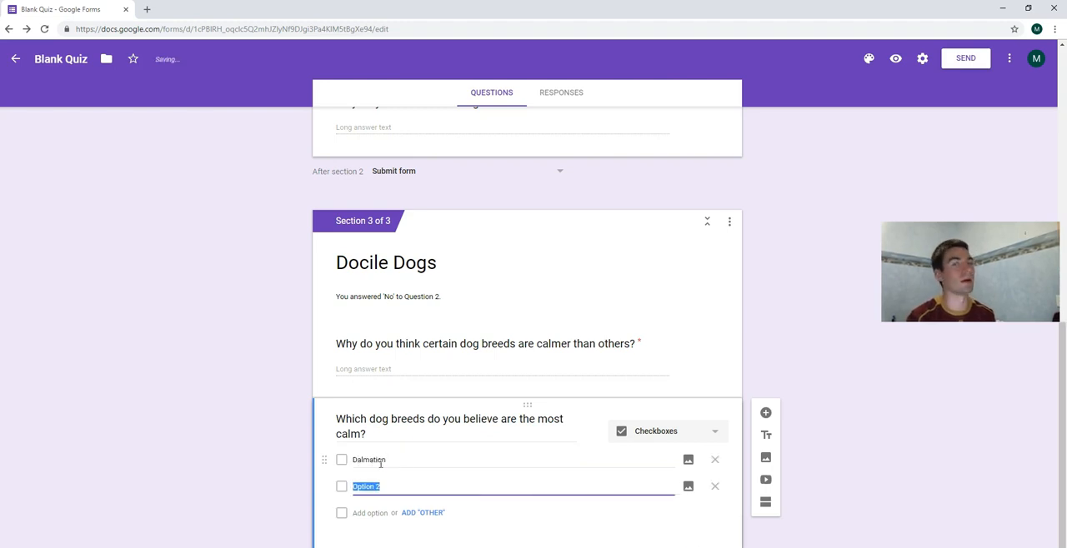
pyautogui.write('Golden')
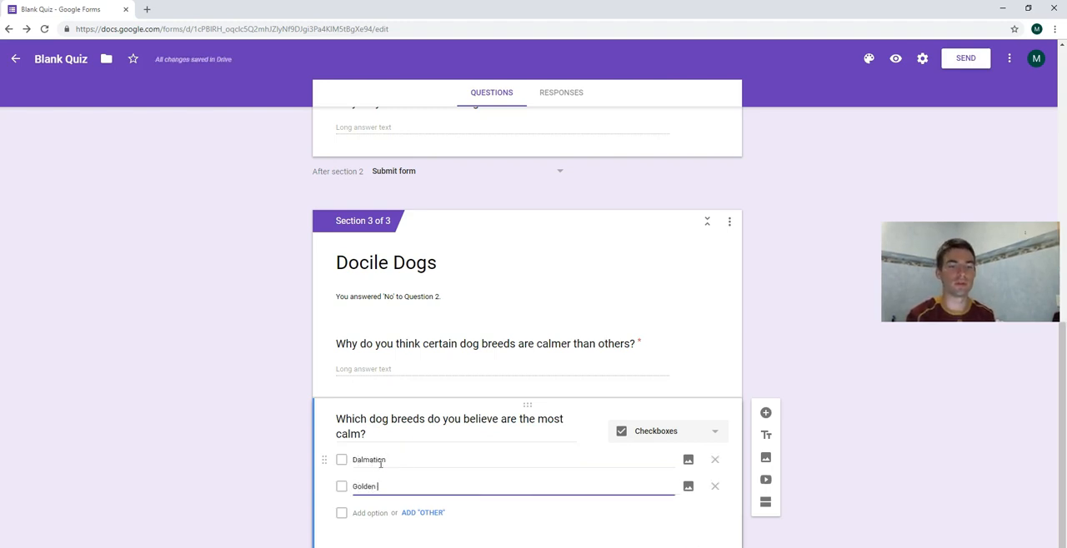
pyautogui.write(' Retriever')
pyautogui.press('Return')
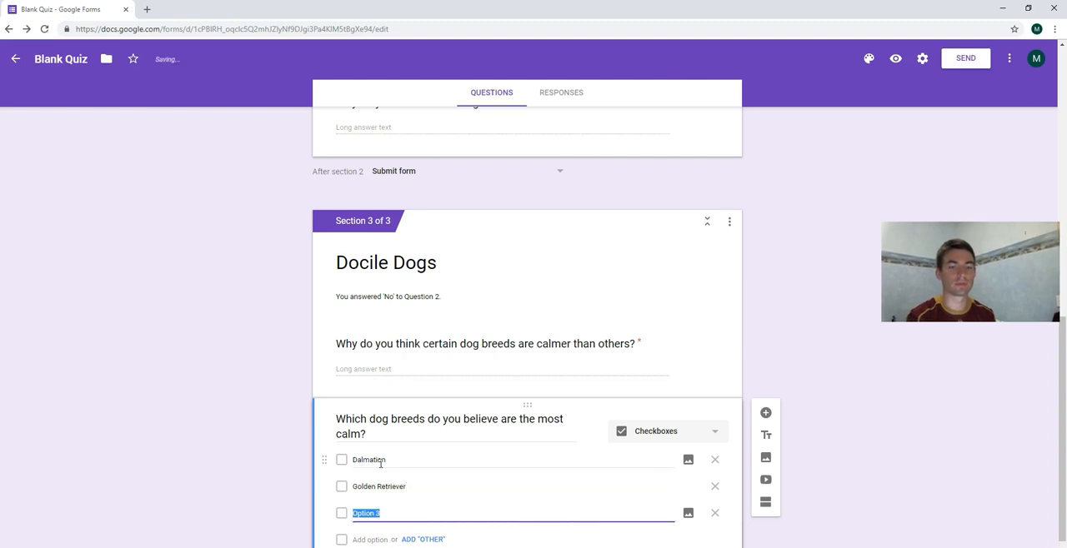
pyautogui.write('Chihauhau')
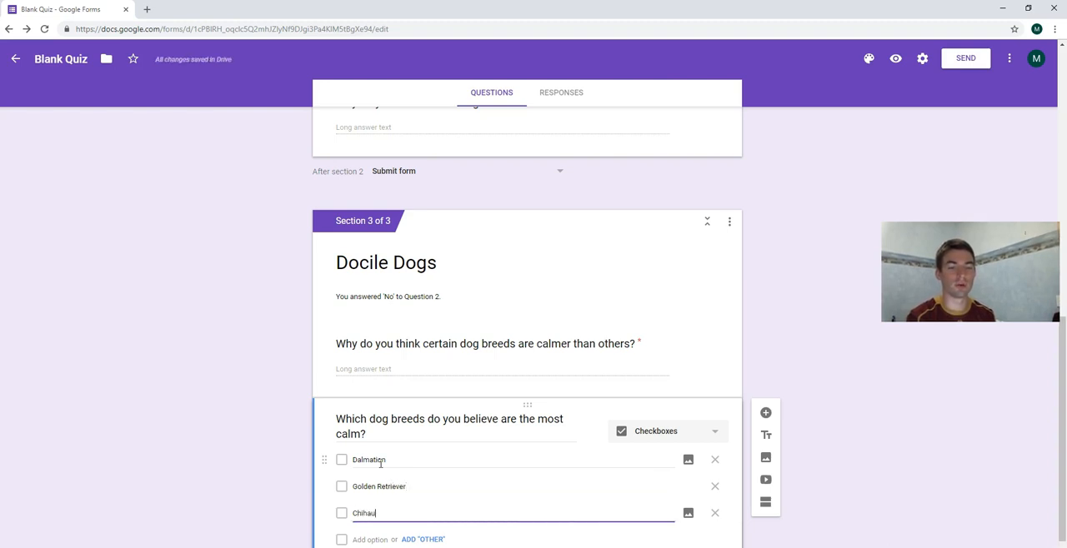
pyautogui.press('Return')
pyautogui.write('Rottweiler')
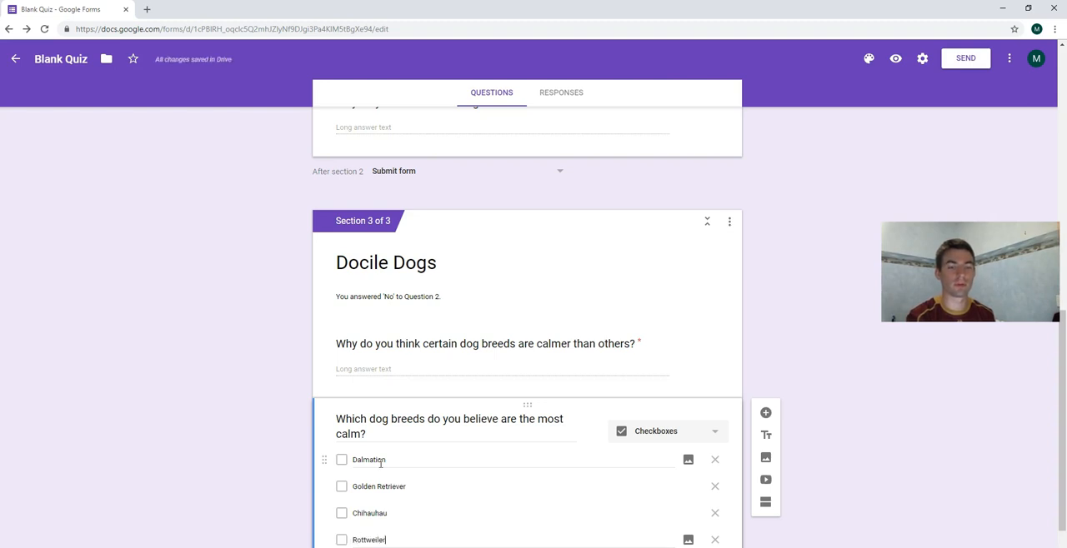
pyautogui.scroll(-1, 463, 334)
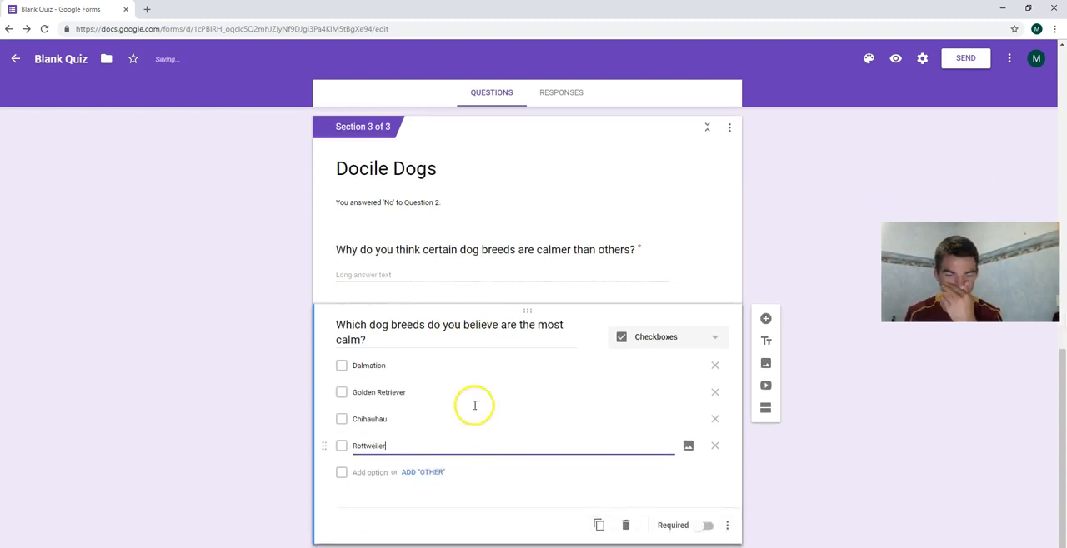
# Add an "Other" option to the question about the most calm dog breeds and make the question required.
pyautogui.click(434, 473)
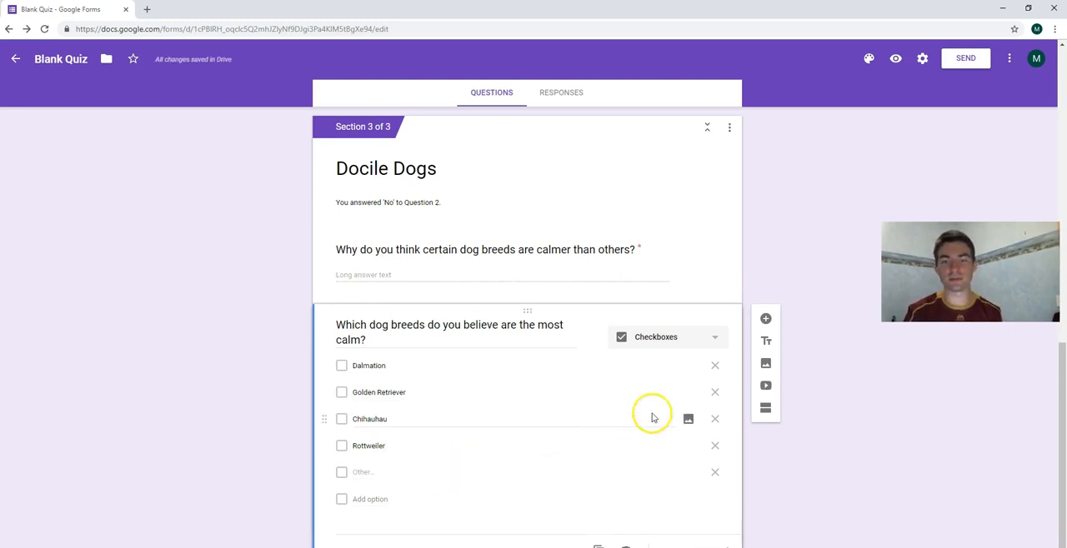
pyautogui.scroll(-1, 829, 421)
pyautogui.click(705, 525)
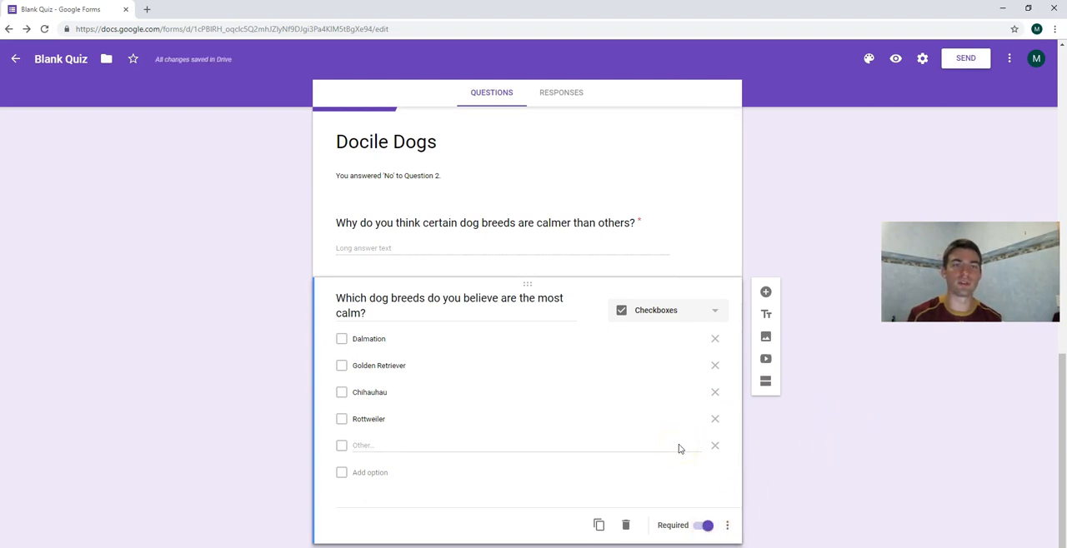
# Try several theme colors for the form and settle on orange.
pyautogui.scroll(15, 678, 448)
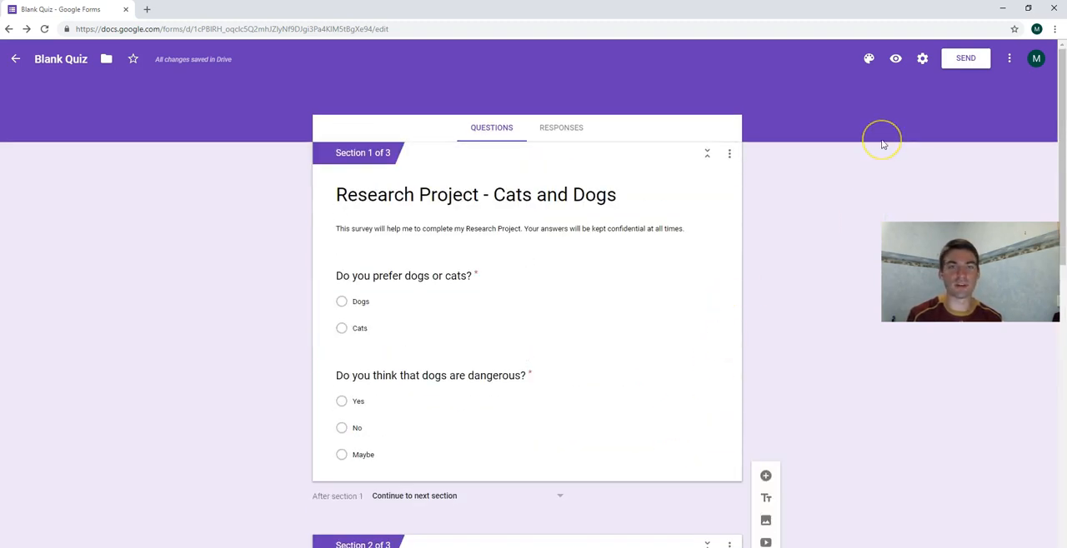
pyautogui.click(868, 63)
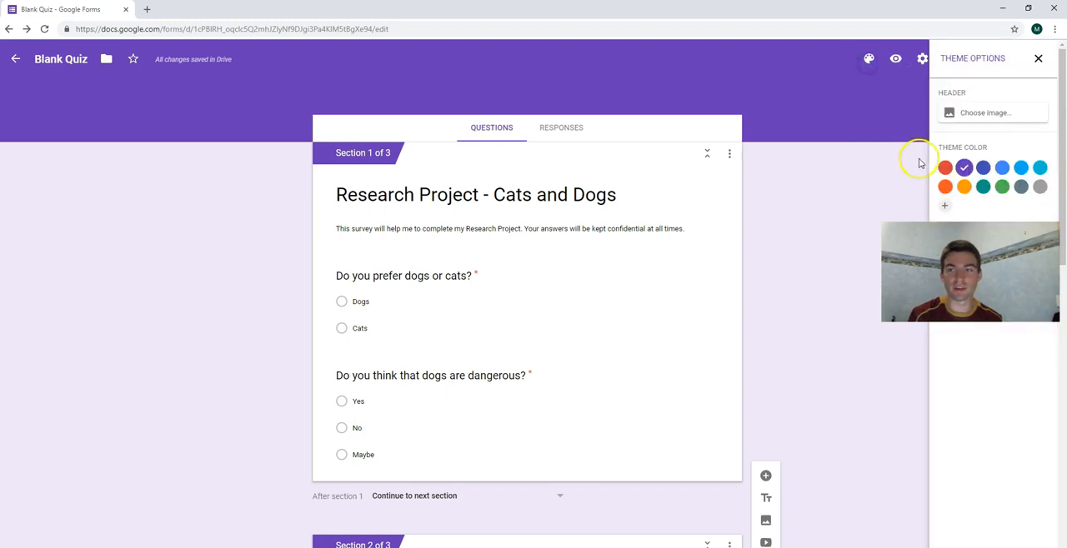
pyautogui.click(983, 168)
pyautogui.click(1002, 168)
pyautogui.click(982, 187)
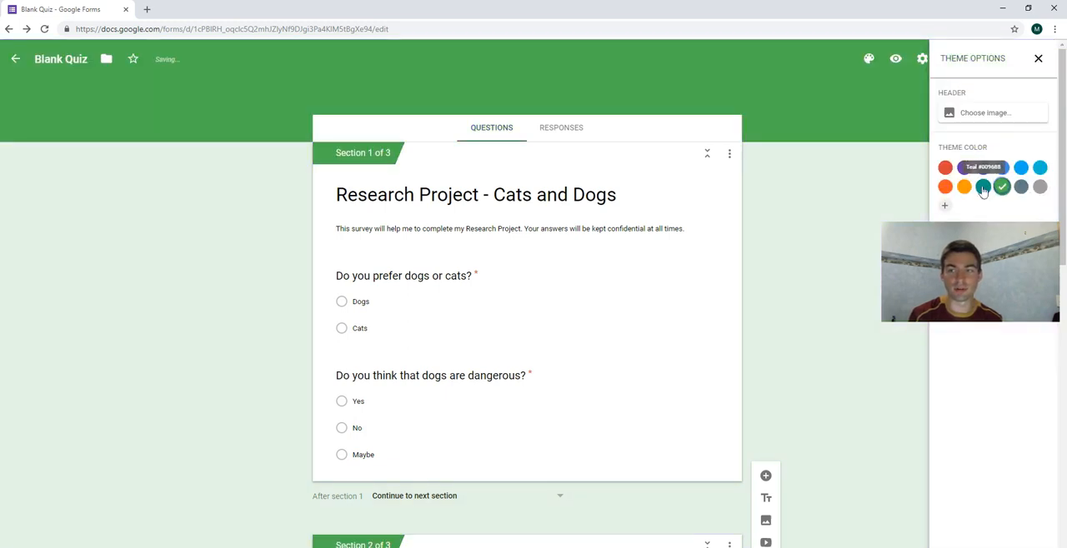
pyautogui.click(963, 187)
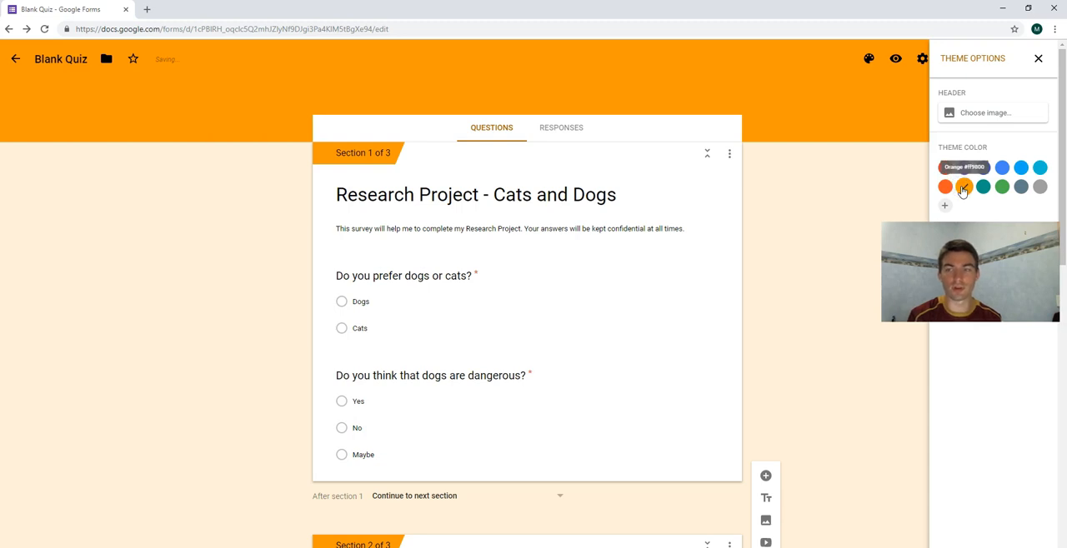
pyautogui.click(1037, 58)
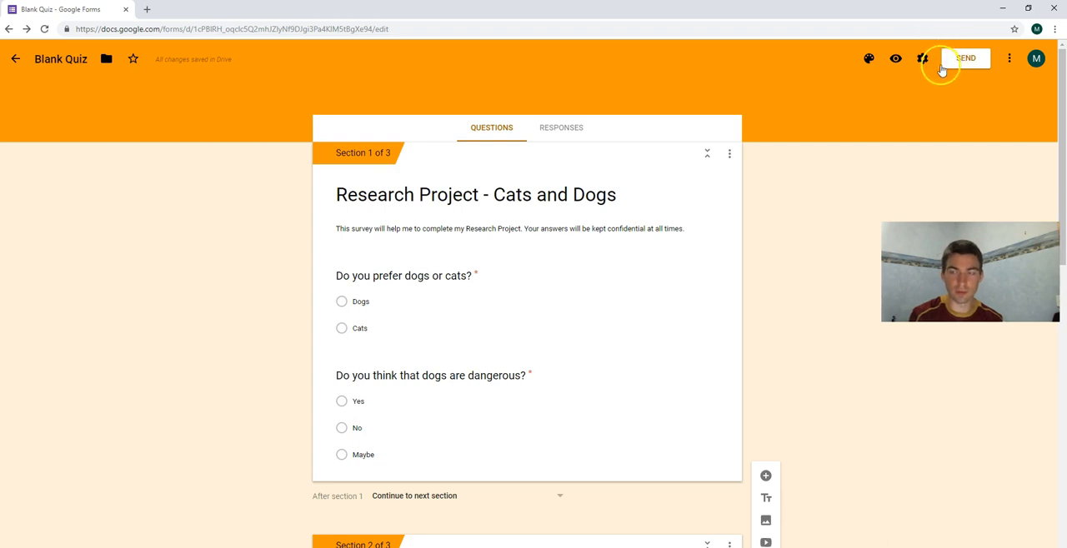
# Turn off the restriction to Reynella East College users and trusted domains, review the presentation and quiz settings, and save.
pyautogui.click(923, 60)
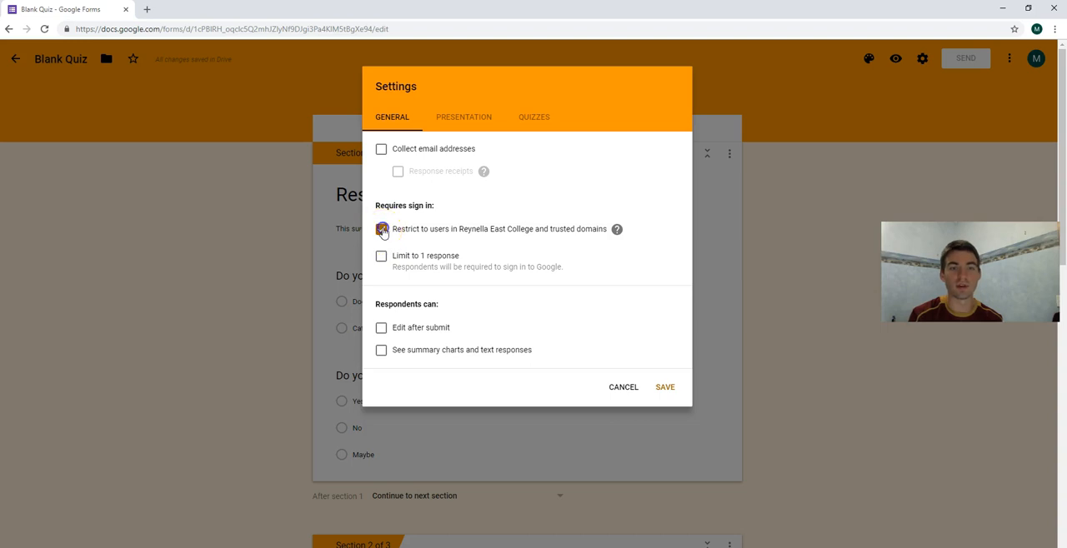
pyautogui.click(382, 230)
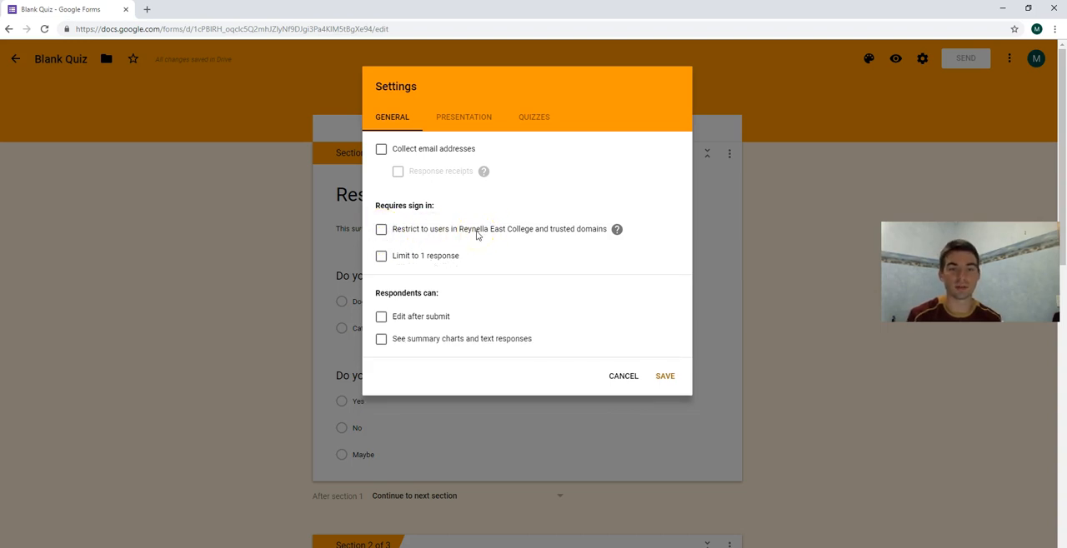
pyautogui.click(465, 118)
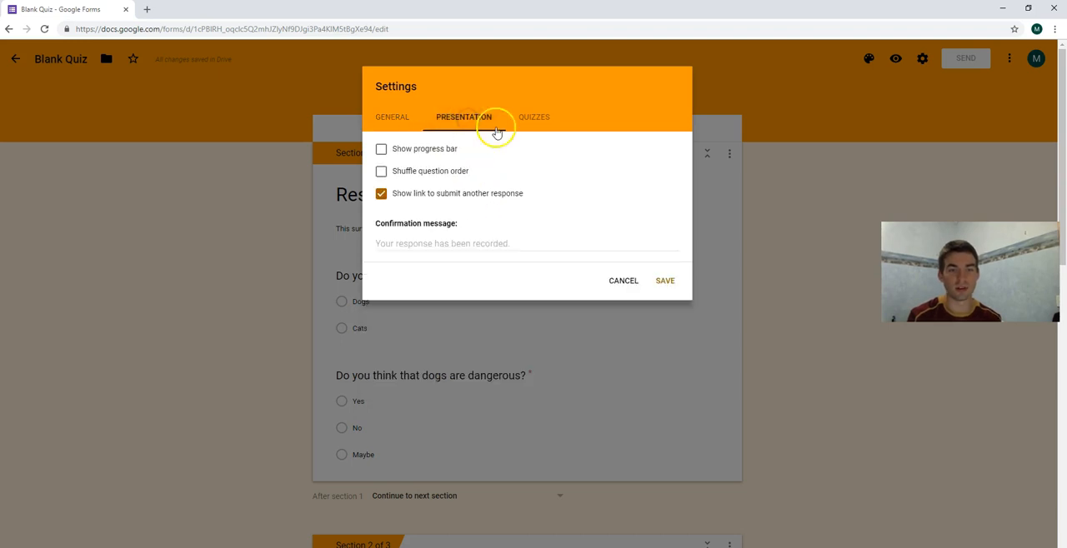
pyautogui.click(533, 122)
pyautogui.click(379, 117)
pyautogui.click(663, 376)
# Generate a shortened link for sending the form and copy it.
pyautogui.click(963, 59)
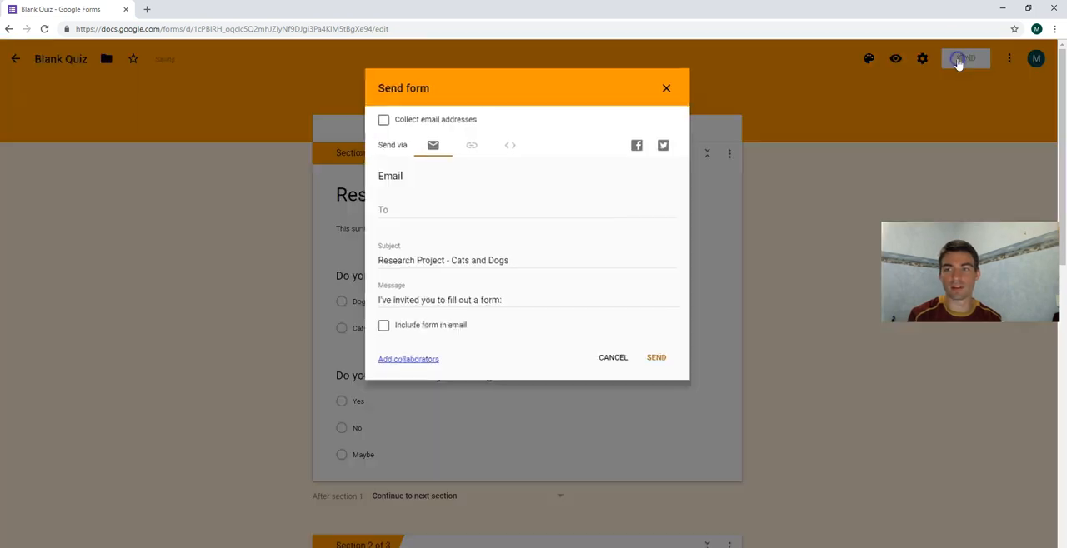
pyautogui.click(471, 148)
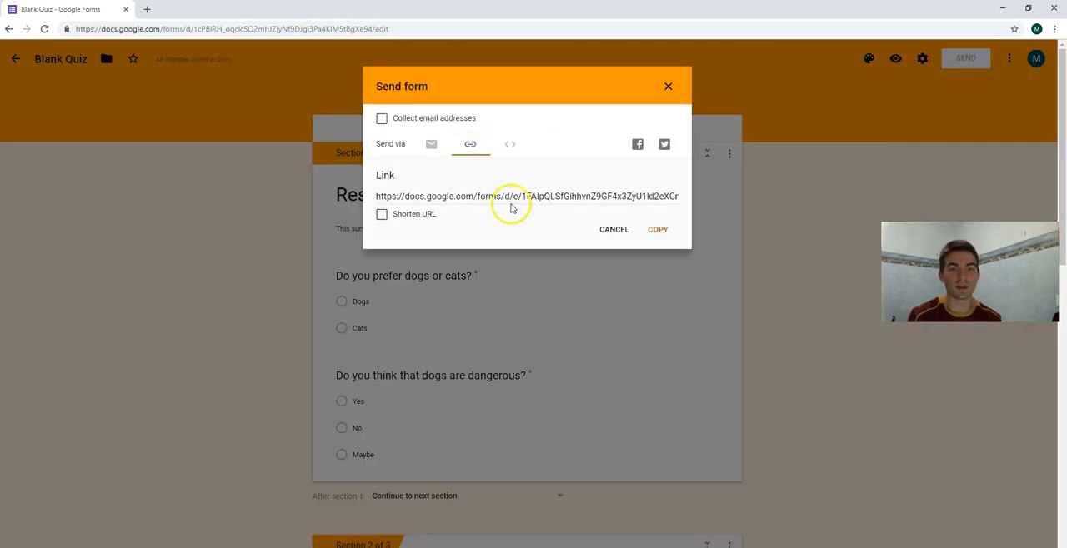
pyautogui.click(381, 215)
pyautogui.rightClick(447, 200)
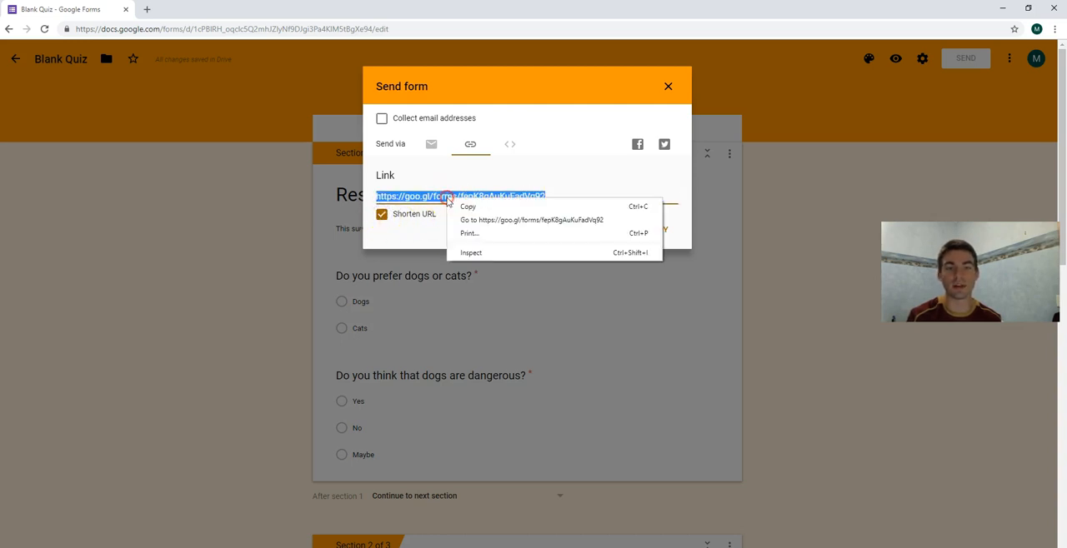
pyautogui.click(465, 207)
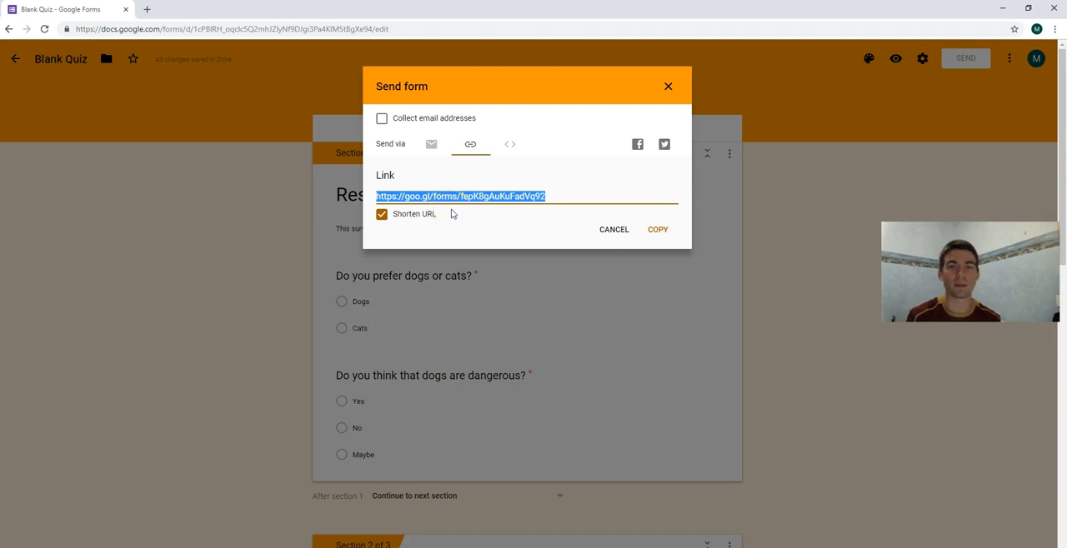
pyautogui.click(667, 86)
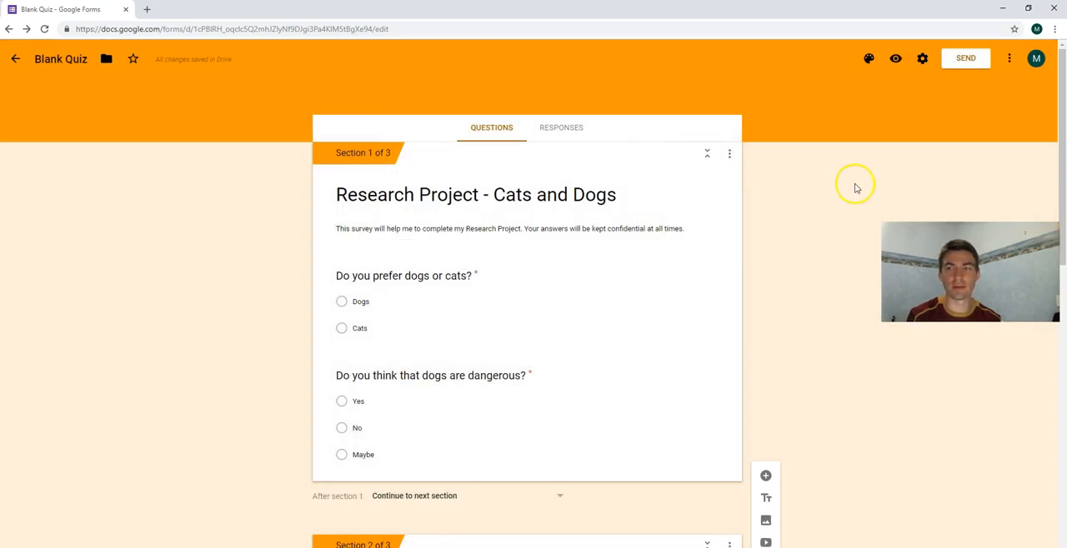
# Check the survey's responses and open the responses of the existing form "Modern History in 2019".
pyautogui.click(570, 130)
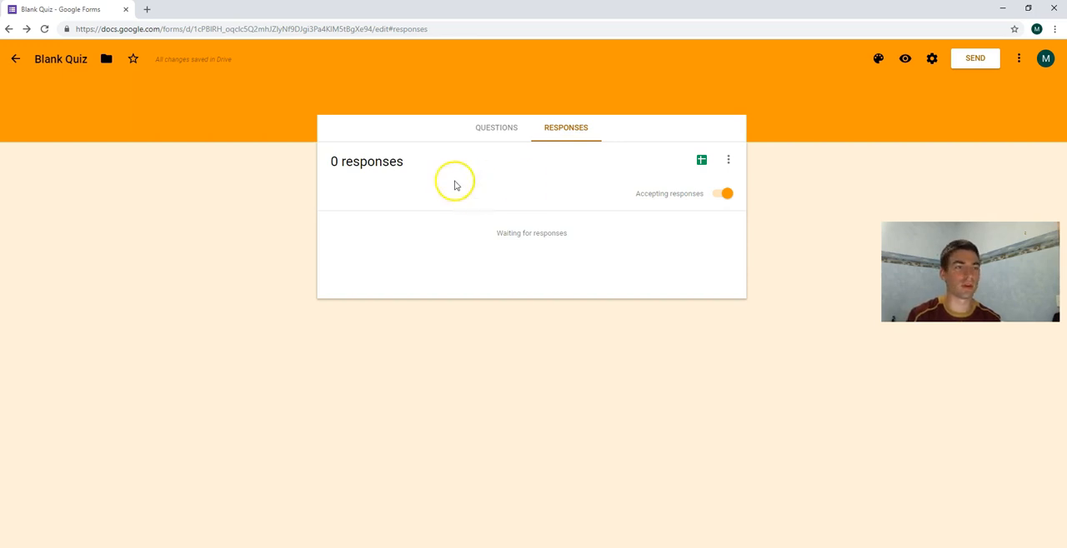
pyautogui.click(18, 61)
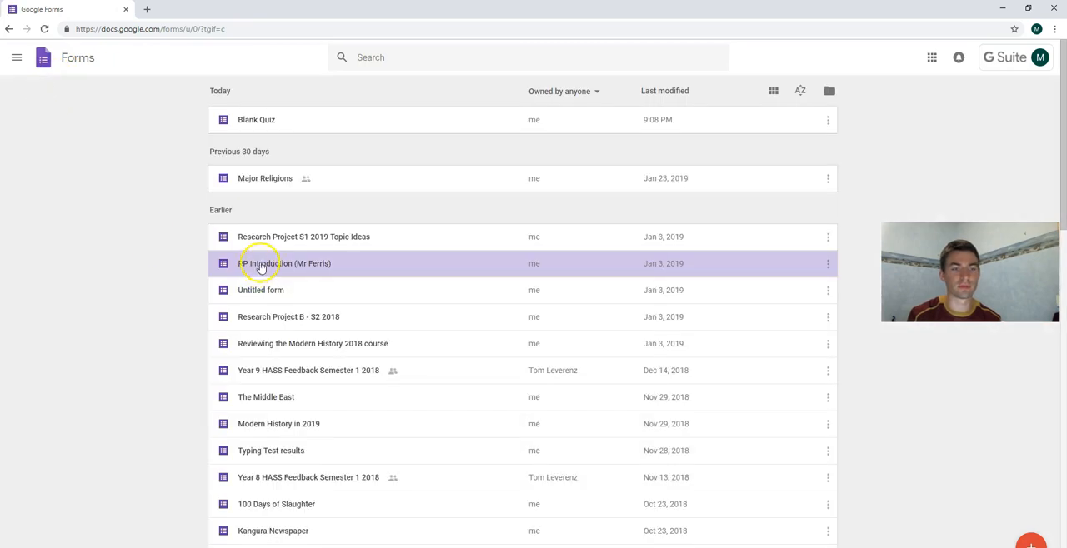
pyautogui.click(282, 420)
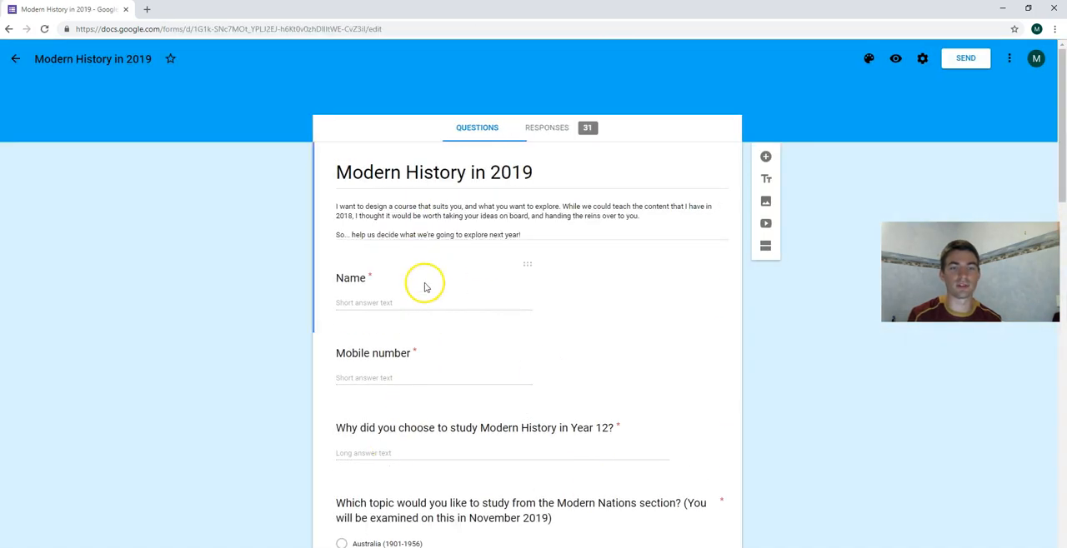
pyautogui.click(547, 127)
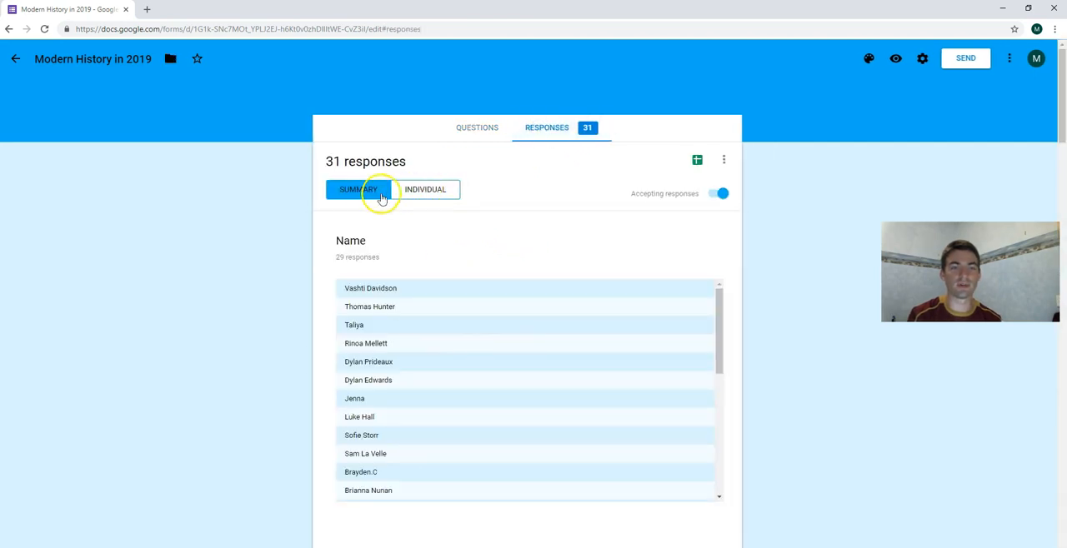
# Examine the response summary, from the respondent names and written answers down to the topic pie charts.
pyautogui.scroll(-1, 287, 221)
pyautogui.scroll(-4, 376, 280)
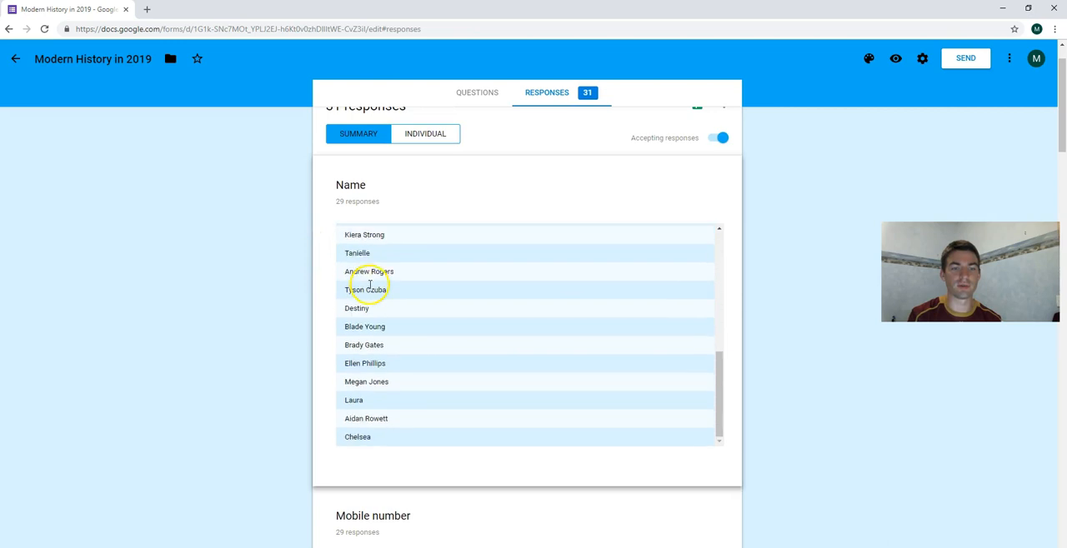
pyautogui.scroll(4, 375, 281)
pyautogui.scroll(-5, 256, 274)
pyautogui.scroll(-5, 288, 261)
pyautogui.scroll(2, 269, 238)
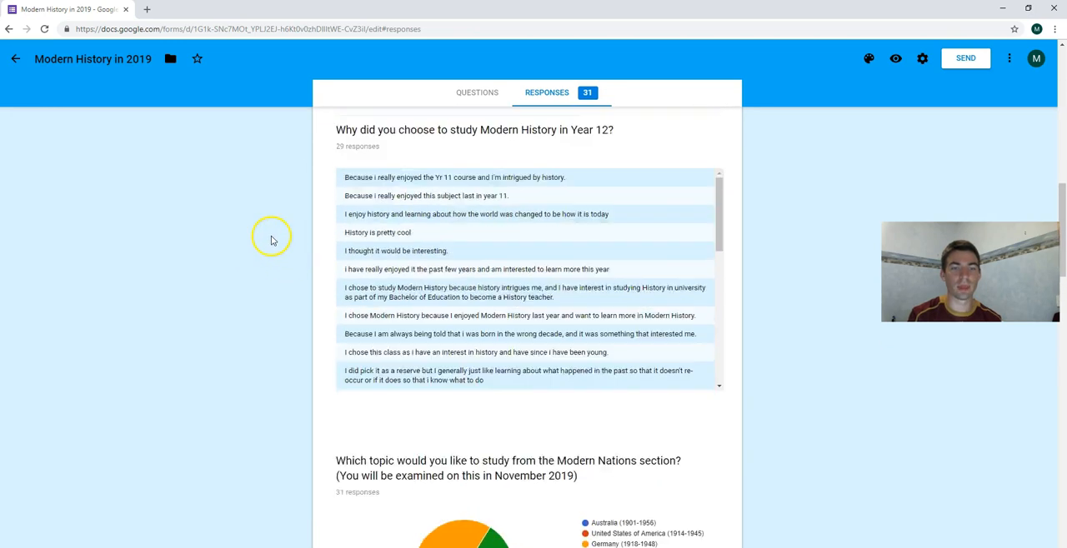
pyautogui.moveTo(719, 235); pyautogui.dragTo(721, 364)
pyautogui.scroll(-2, 791, 344)
pyautogui.scroll(-3, 791, 344)
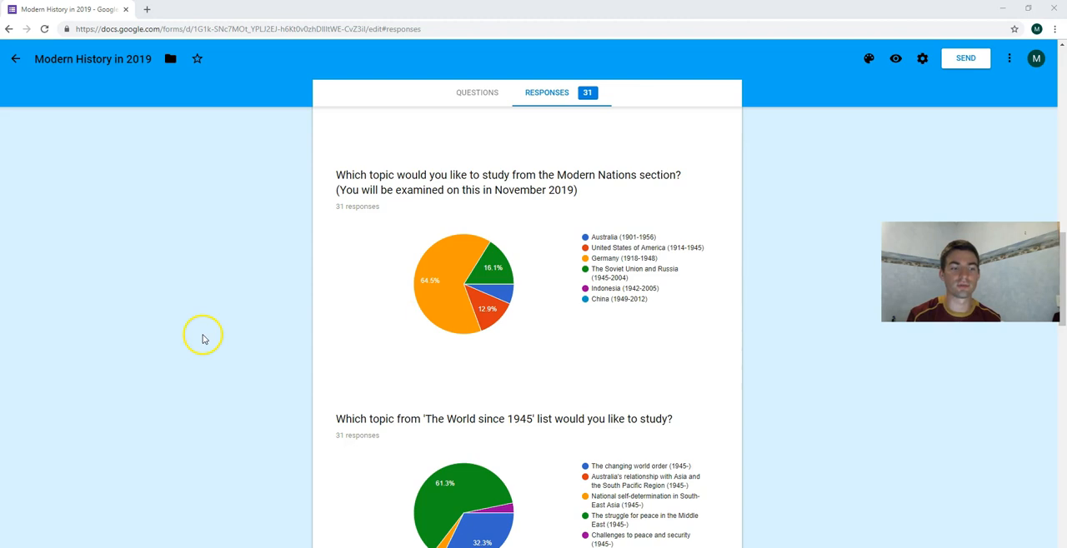
# Capture the Modern Nations topic question with its pie chart and legend in Snipping Tool and copy the snip.
pyautogui.moveTo(255, 21); pyautogui.dragTo(114, 130)
pyautogui.click(93, 145)
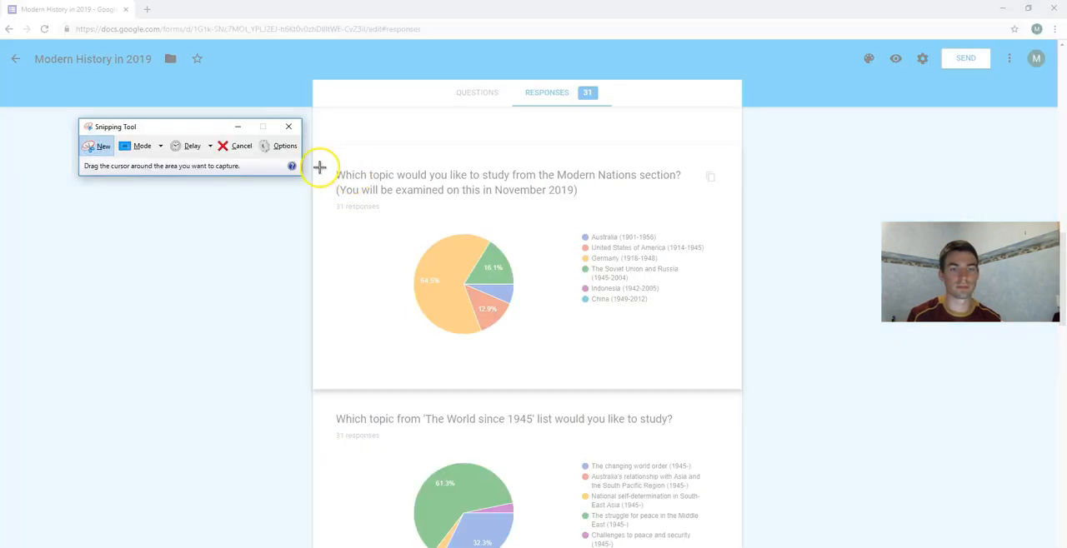
pyautogui.moveTo(324, 163); pyautogui.dragTo(728, 354)
pyautogui.rightClick(567, 254)
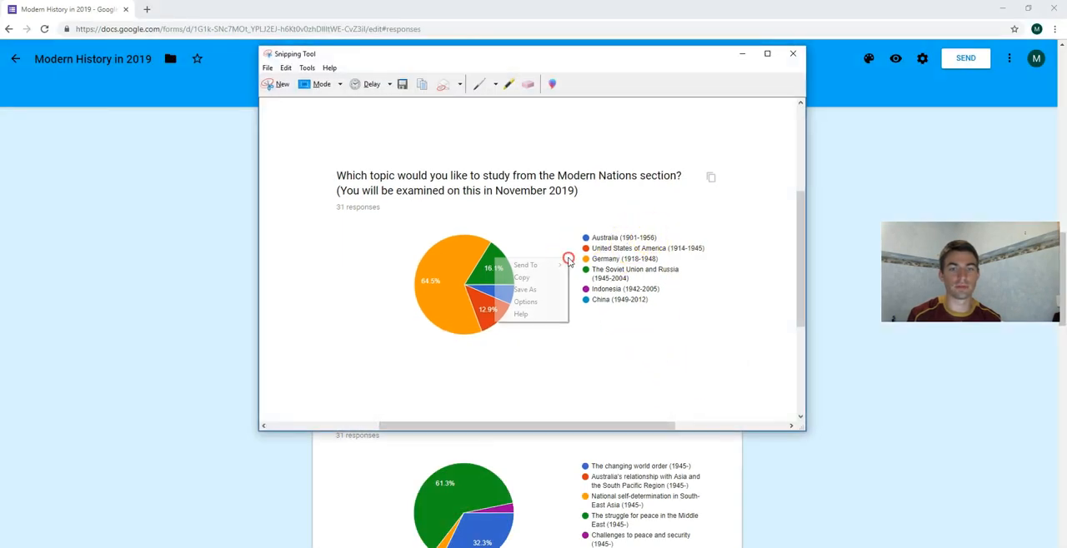
pyautogui.click(552, 279)
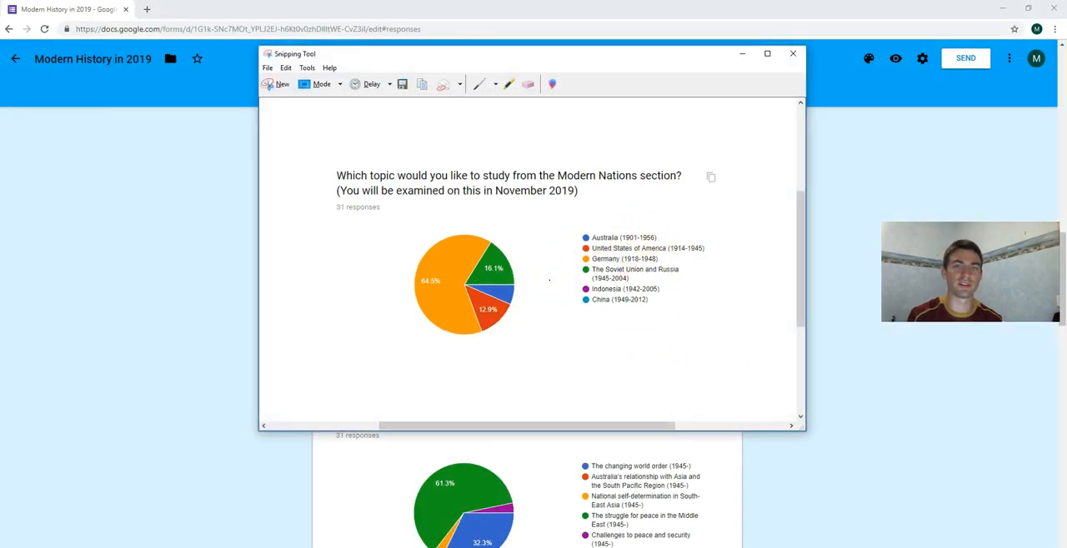